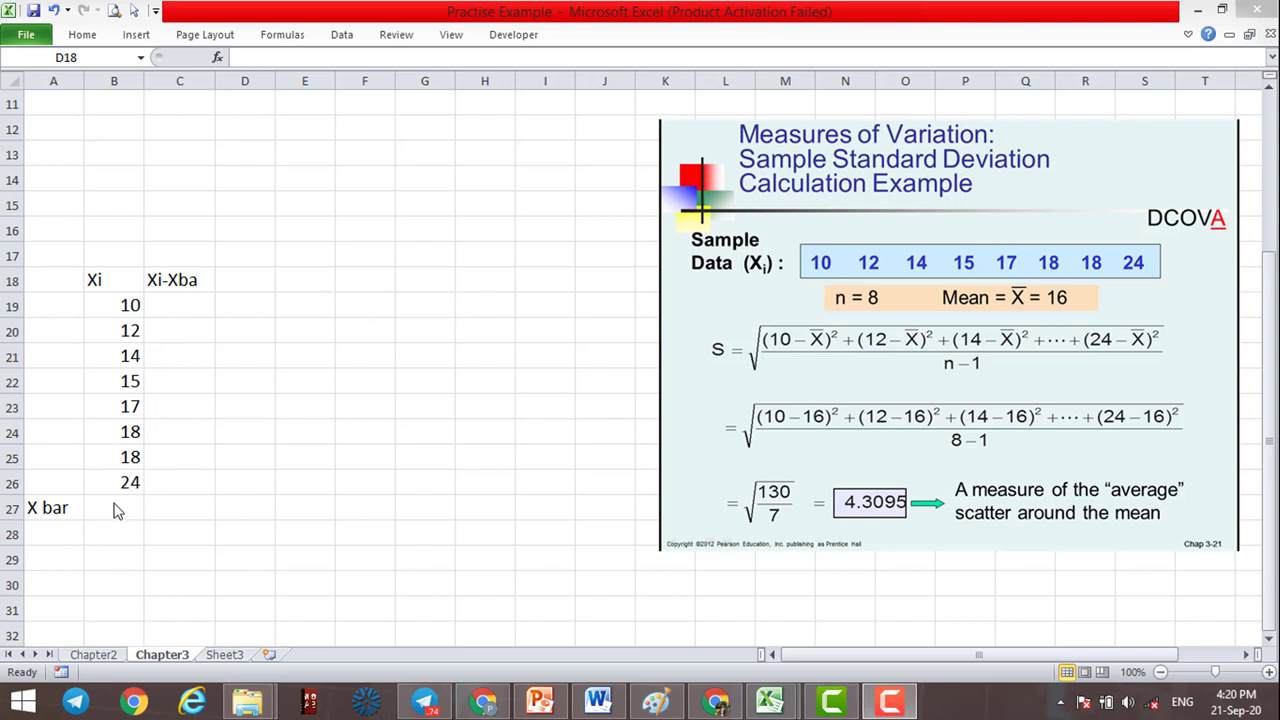
Step: Check the total of the Xi values, then enter the sample size label n=8 in A28
{"action": "left_click_drag", "start_coordinate": [105, 306], "coordinate": [131, 487]}
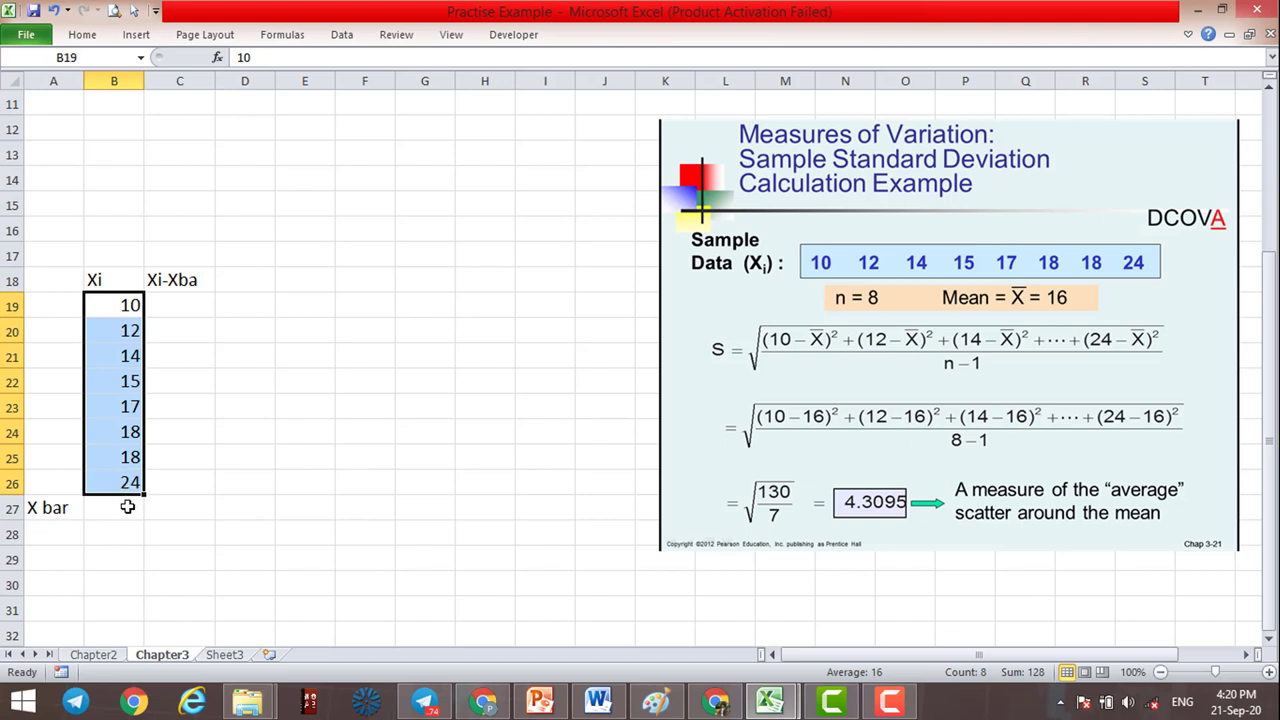
{"action": "left_click", "coordinate": [128, 507]}
{"action": "left_click", "coordinate": [61, 535]}
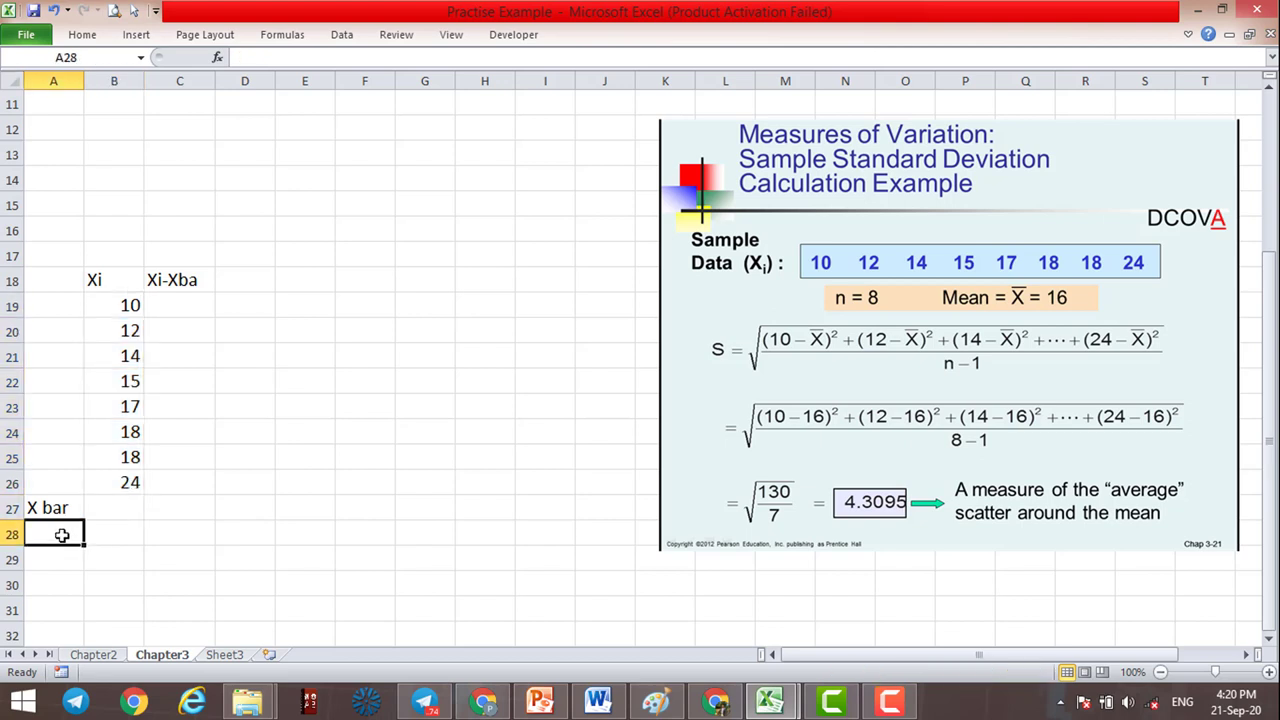
{"action": "type", "text": "n="}
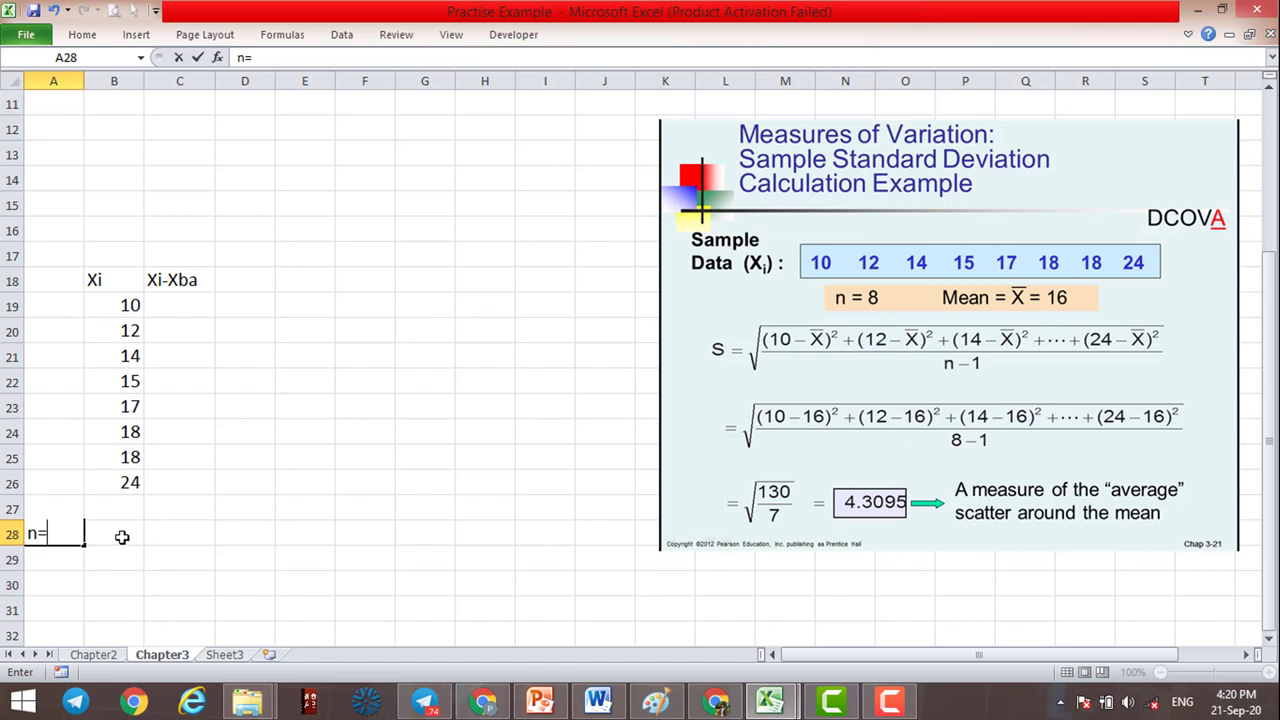
{"action": "type", "text": "8"}
{"action": "key", "text": "Return"}
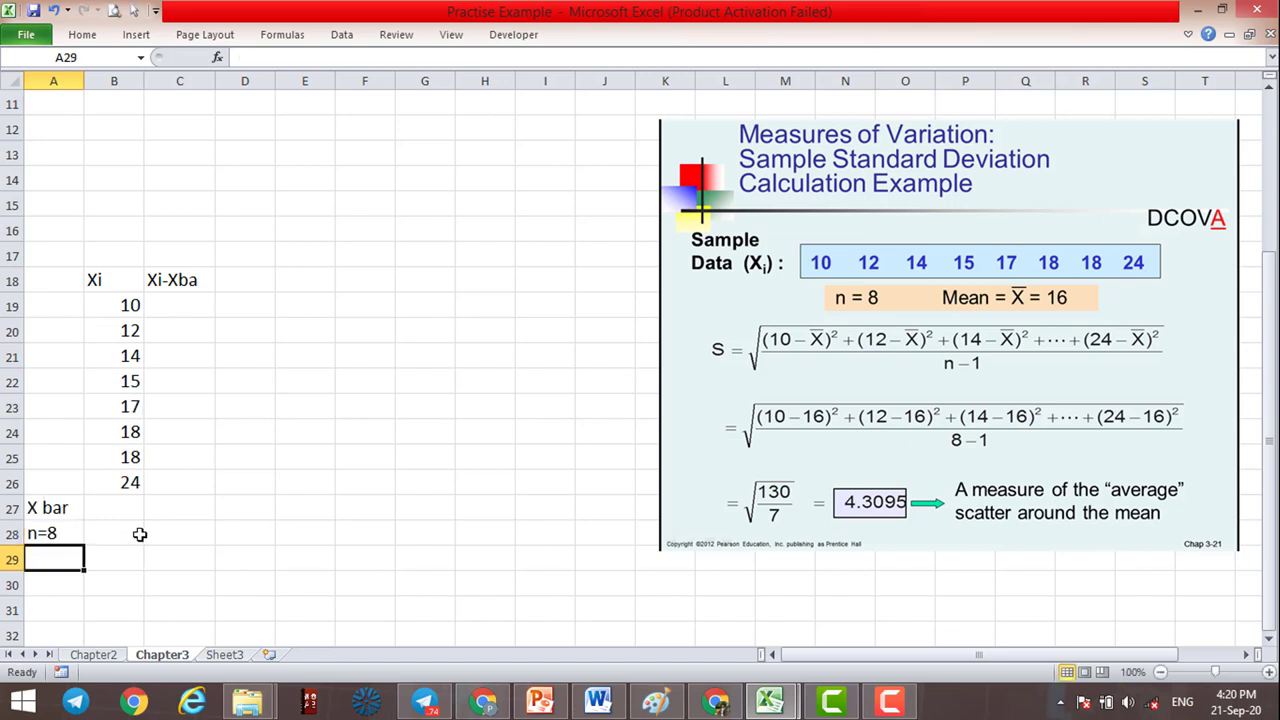
{"action": "left_click", "coordinate": [126, 506]}
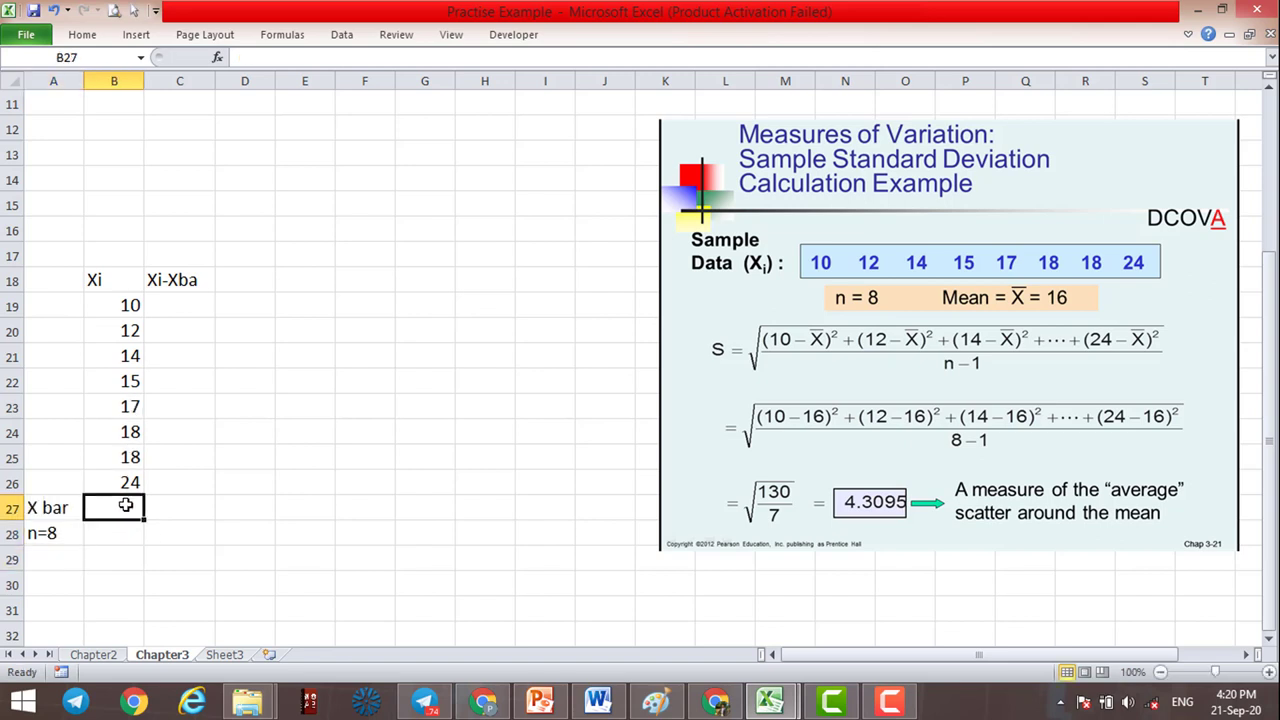
Step: Enter =sum(B19:B26)/8 in B27 to get the mean of 16
{"action": "type", "text": "=su"}
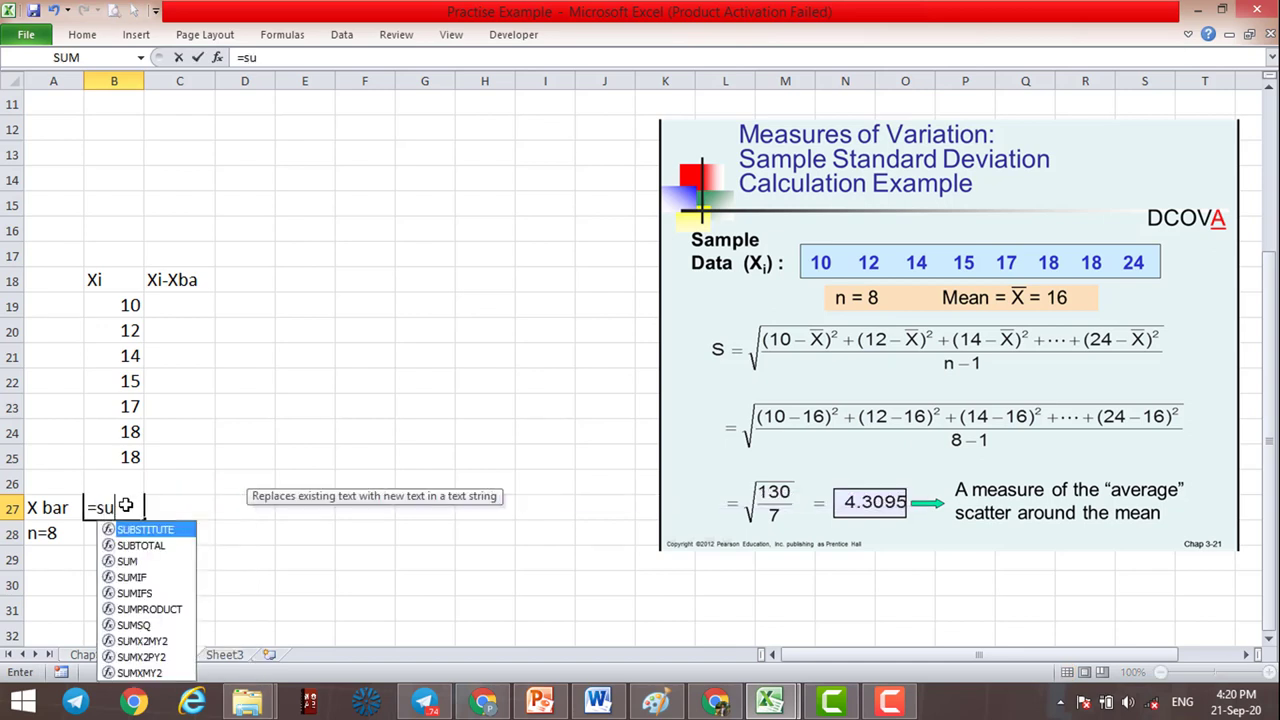
{"action": "type", "text": "m("}
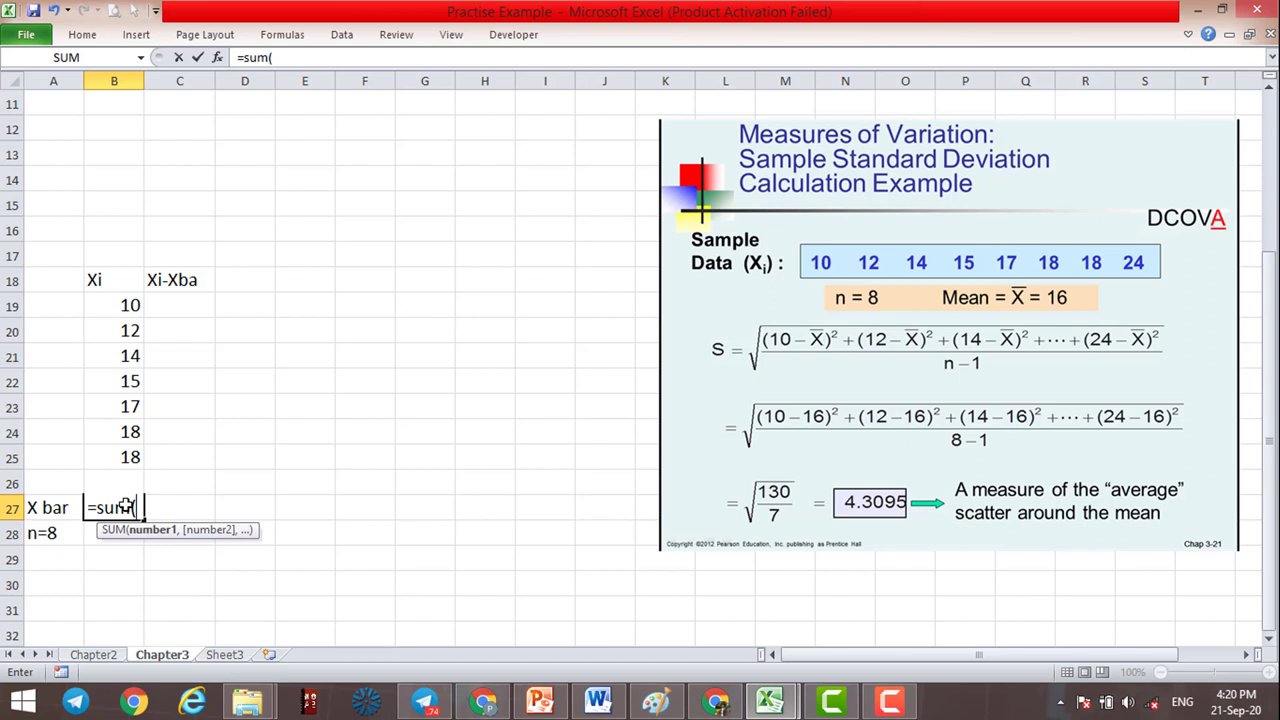
{"action": "key", "text": "Up"}
{"action": "key", "text": "shift+Up"}
{"action": "key", "text": "shift+Up"}
{"action": "key", "text": "shift+Up"}
{"action": "key", "text": "shift+Up"}
{"action": "key", "text": "shift+Up"}
{"action": "key", "text": "shift+Up"}
{"action": "key", "text": "shift+Up"}
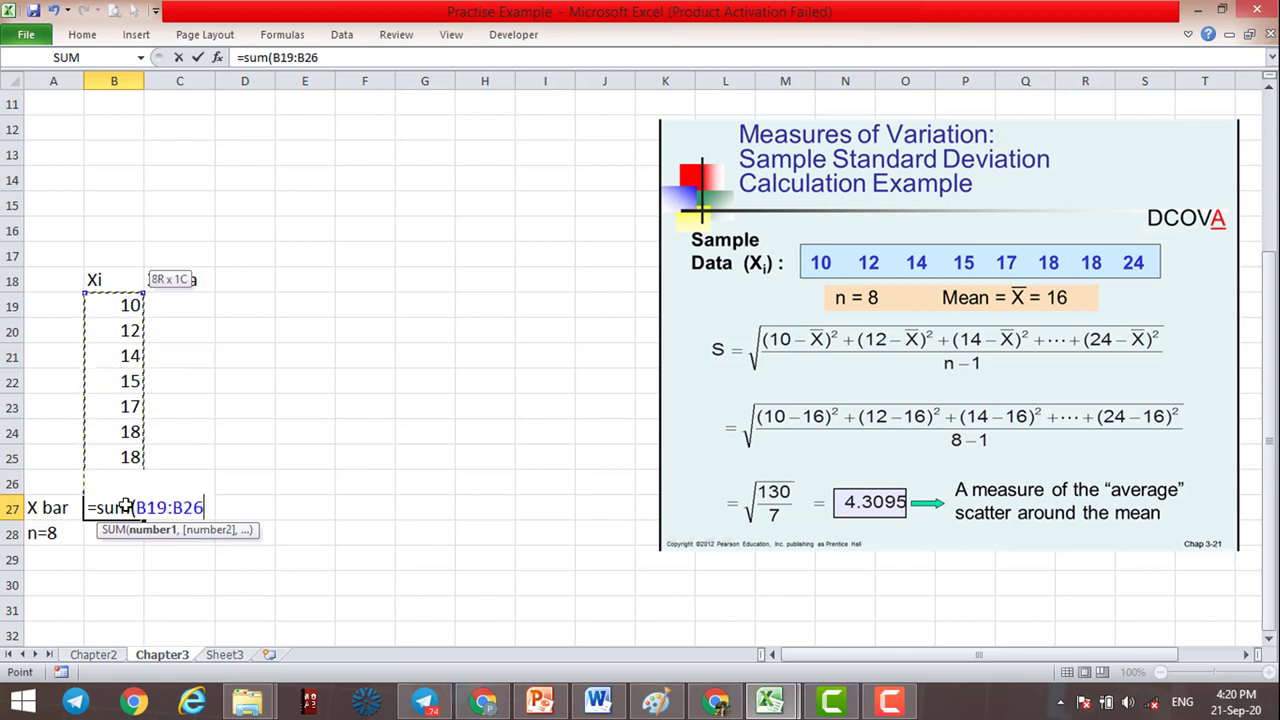
{"action": "type", "text": ")"}
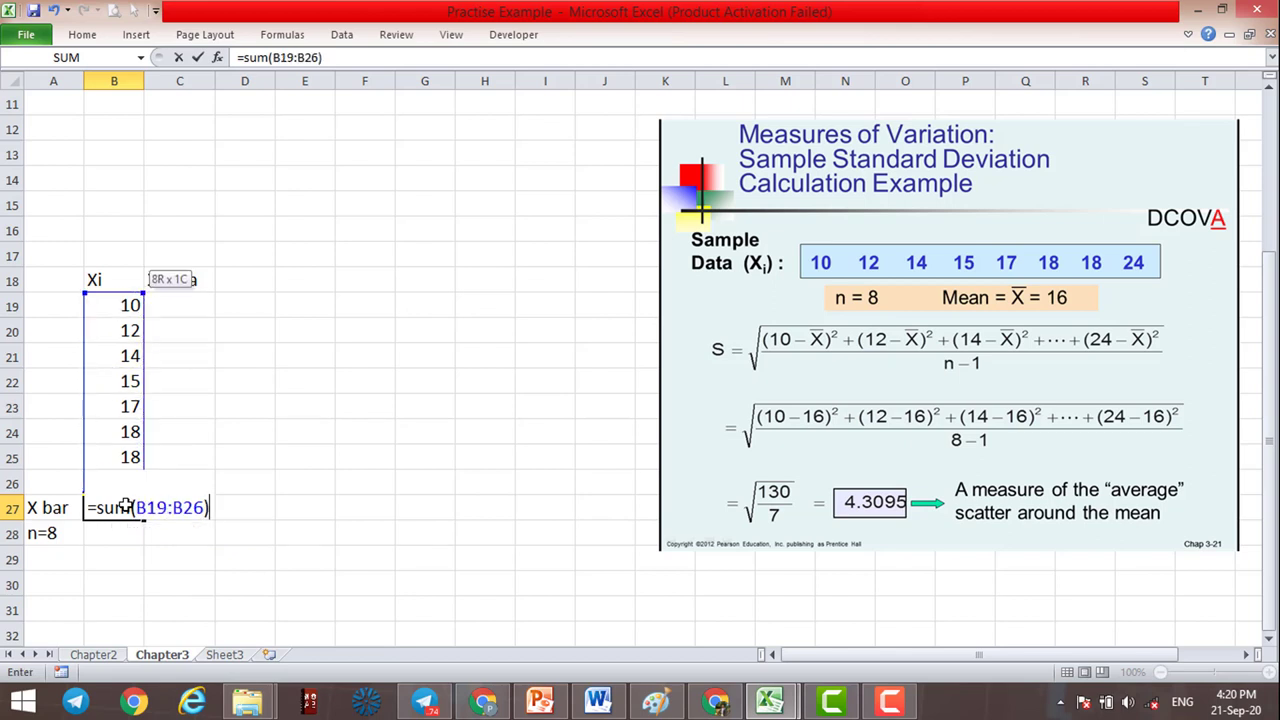
{"action": "type", "text": "/8"}
{"action": "key", "text": "Return"}
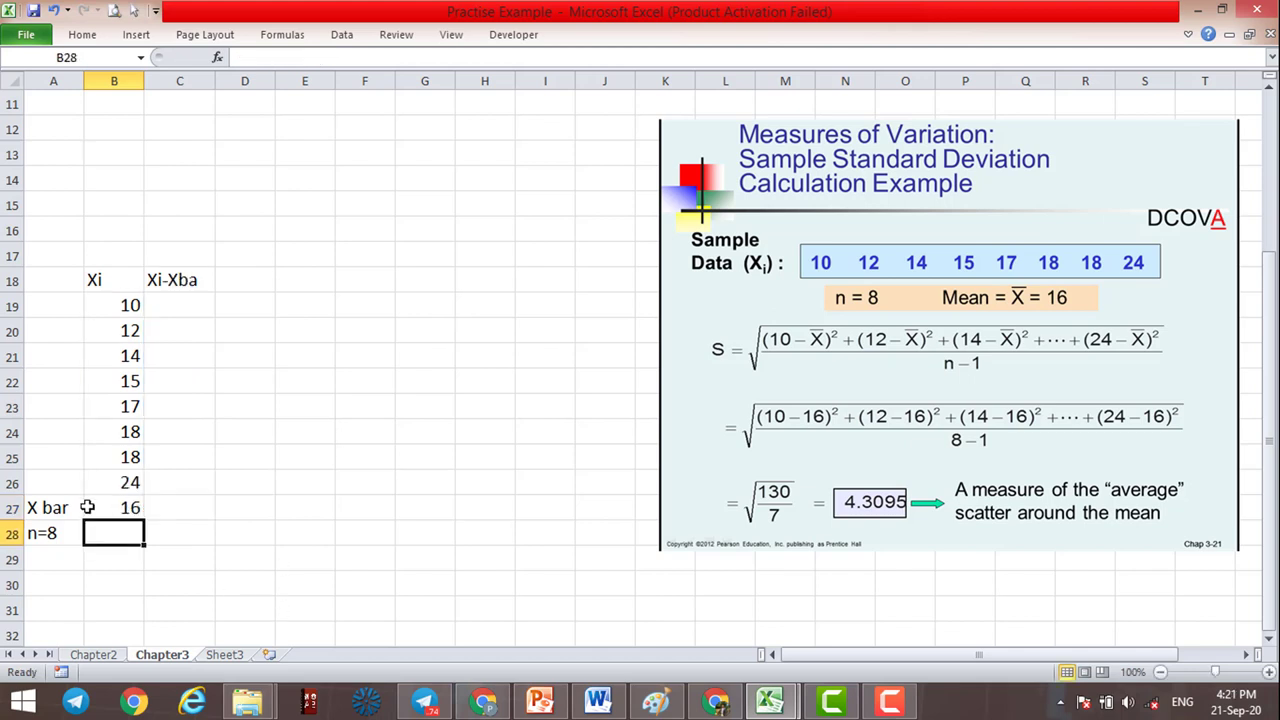
Step: Give the mean cell B27 a yellow fill, automatic black font colour and a larger font size
{"action": "left_click", "coordinate": [117, 509]}
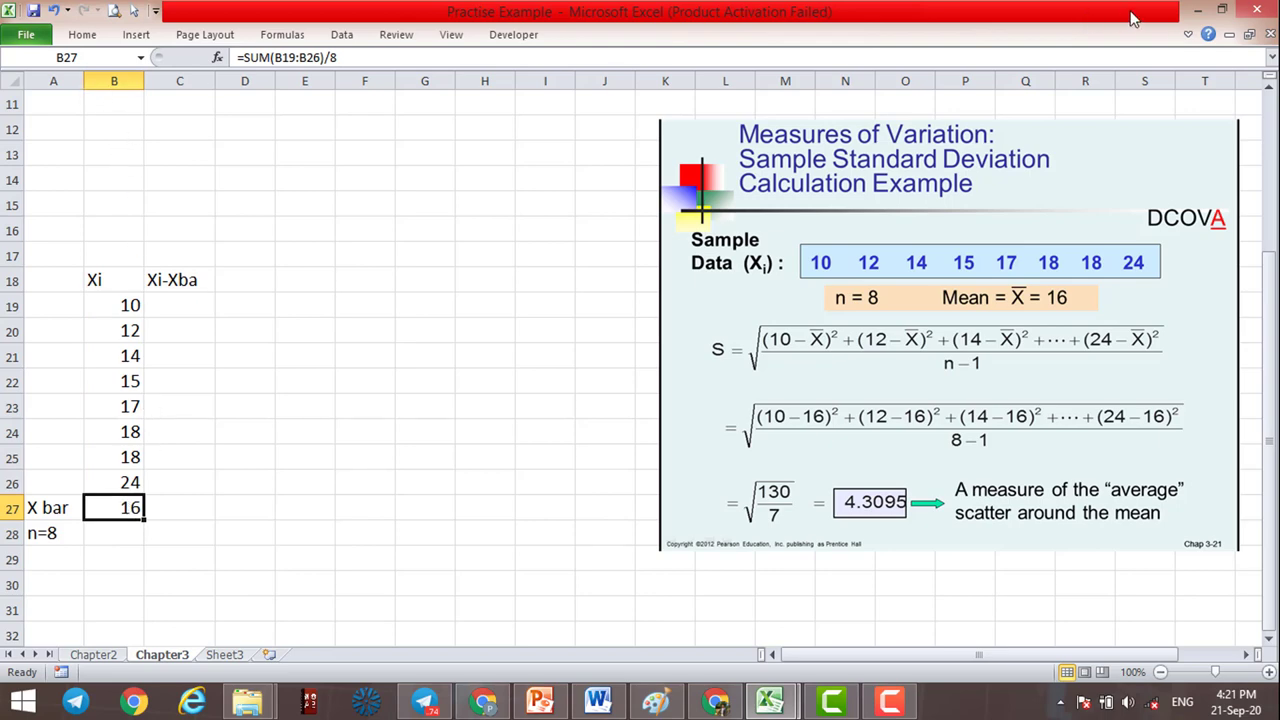
{"action": "left_click", "coordinate": [1188, 34]}
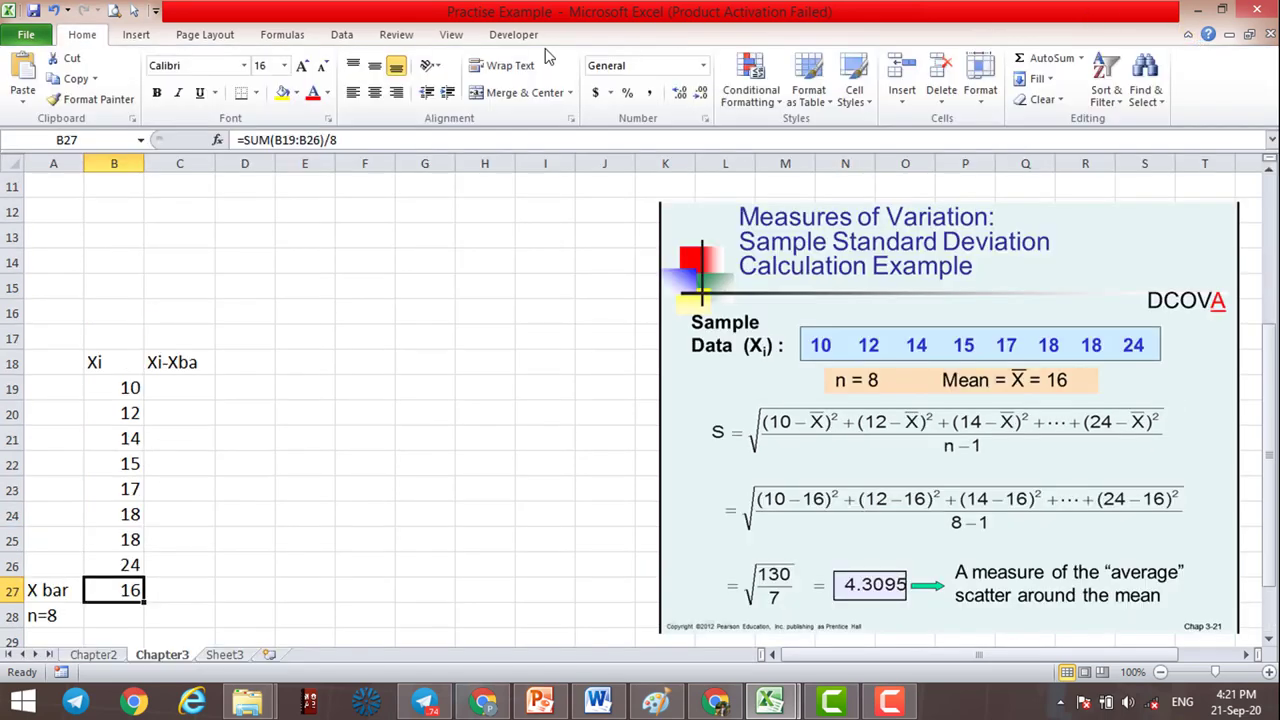
{"action": "left_click", "coordinate": [283, 93]}
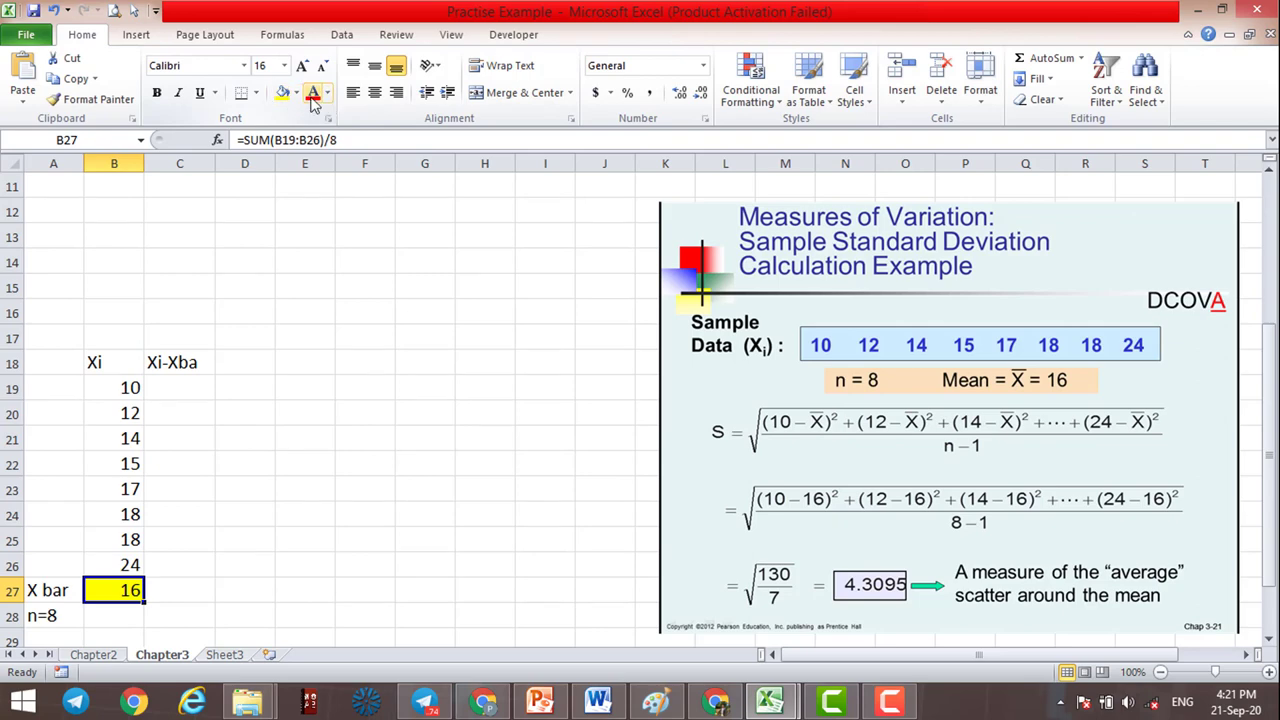
{"action": "left_click", "coordinate": [327, 93]}
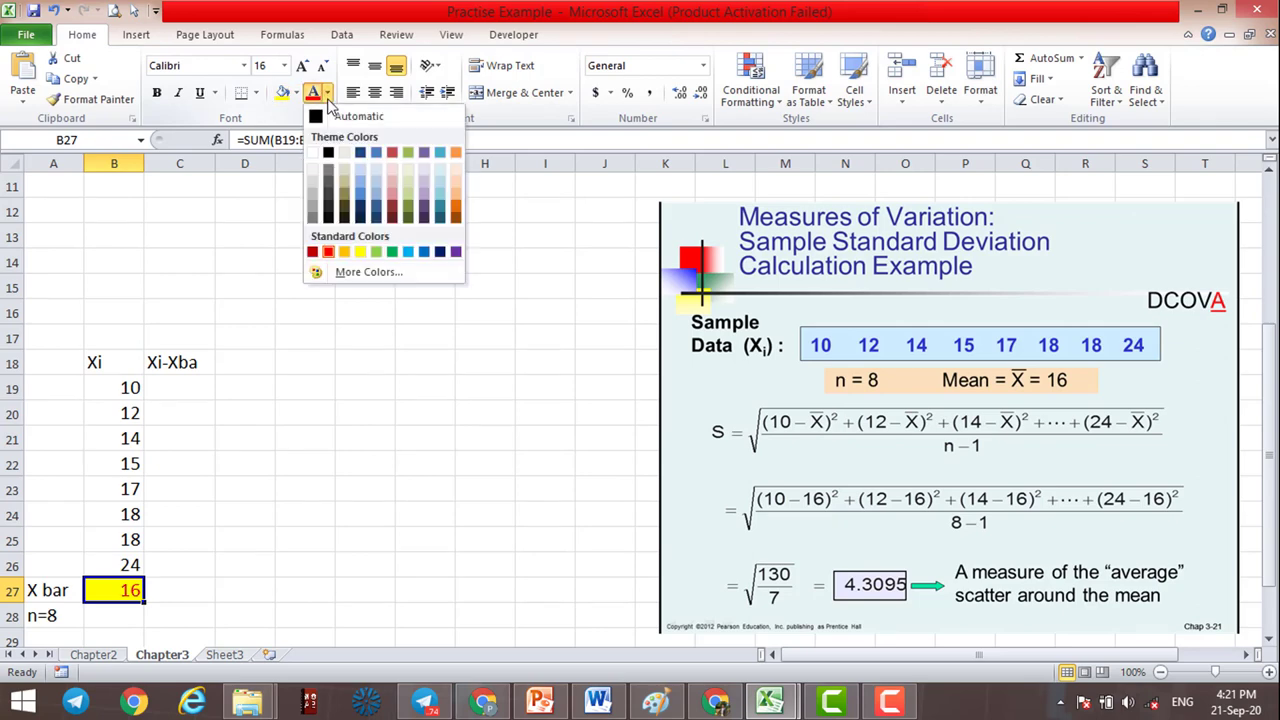
{"action": "left_click", "coordinate": [345, 117]}
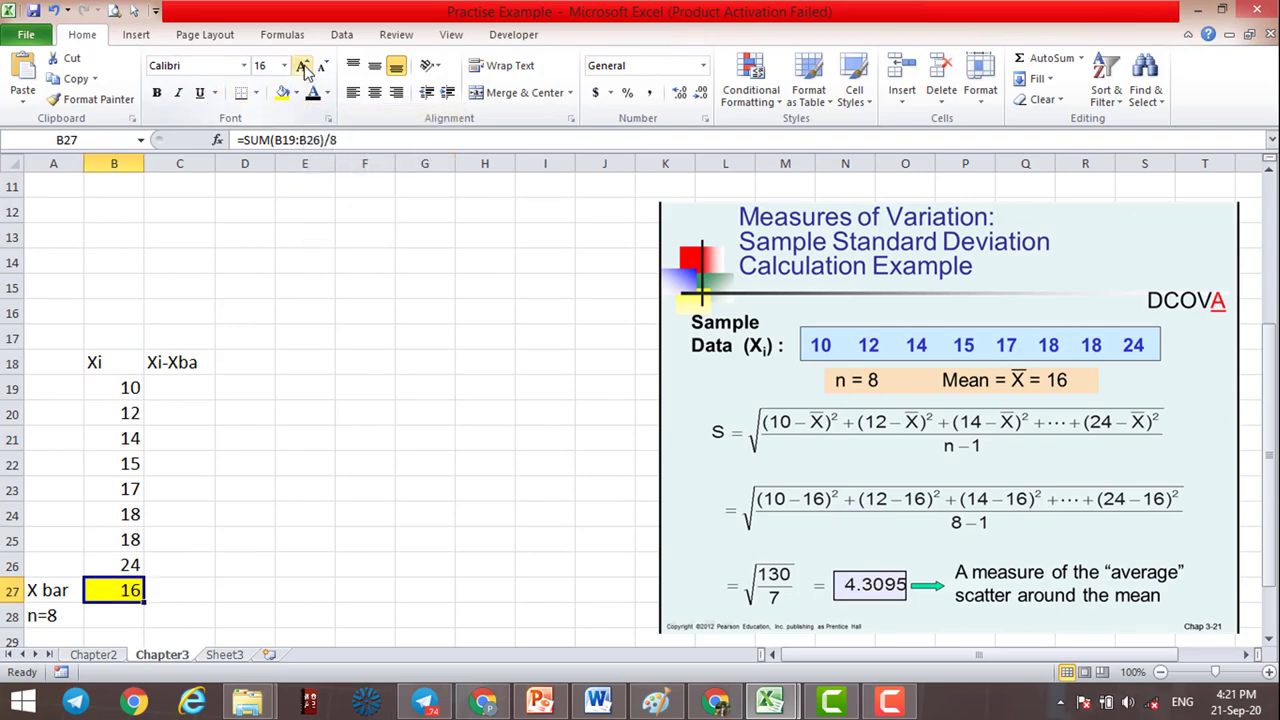
{"action": "left_click", "coordinate": [302, 65]}
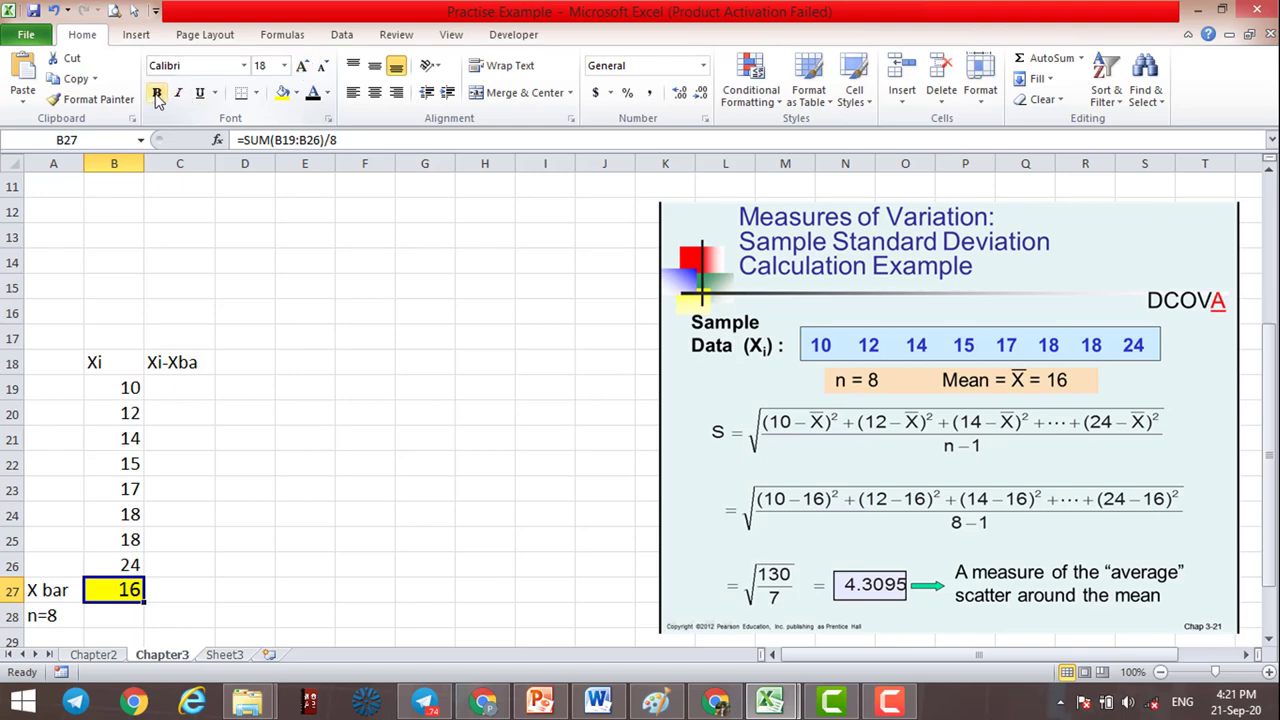
{"action": "left_click", "coordinate": [189, 385]}
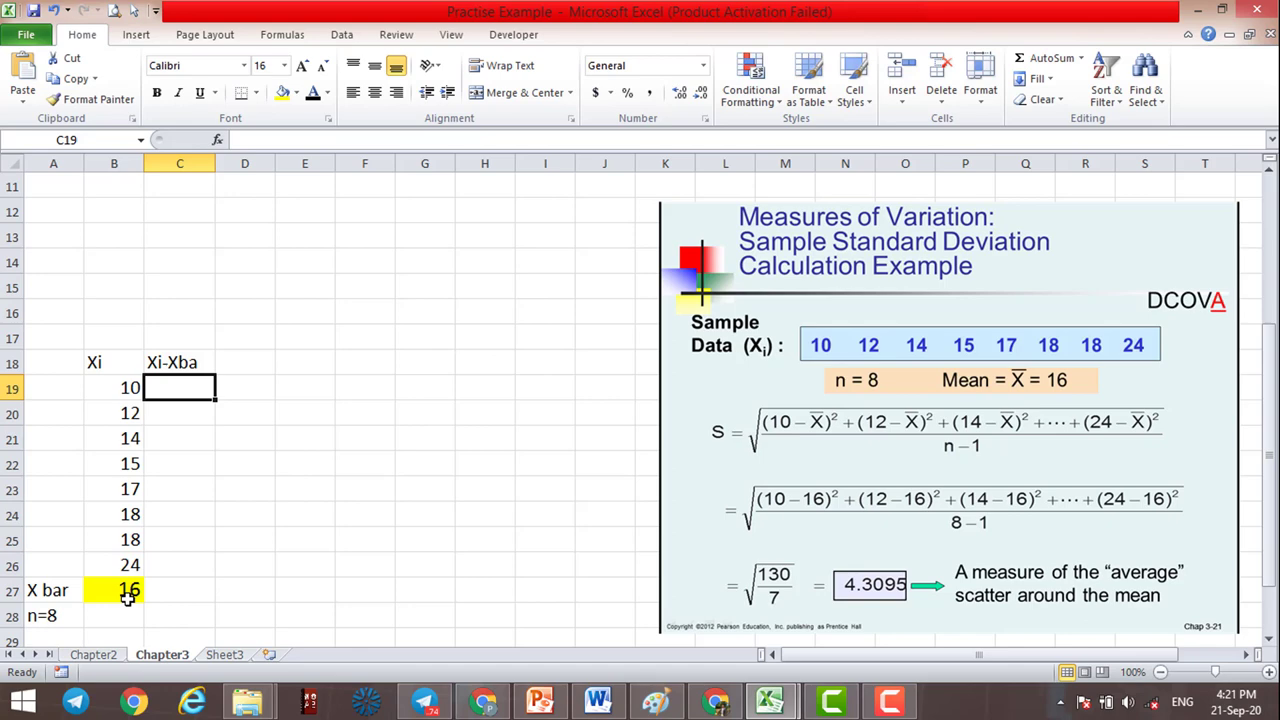
Step: Enter =B19-B$27$ in C19, subtracting the row-locked mean from the first Xi value
{"action": "left_click", "coordinate": [185, 438]}
{"action": "left_click", "coordinate": [180, 393]}
{"action": "type", "text": "="}
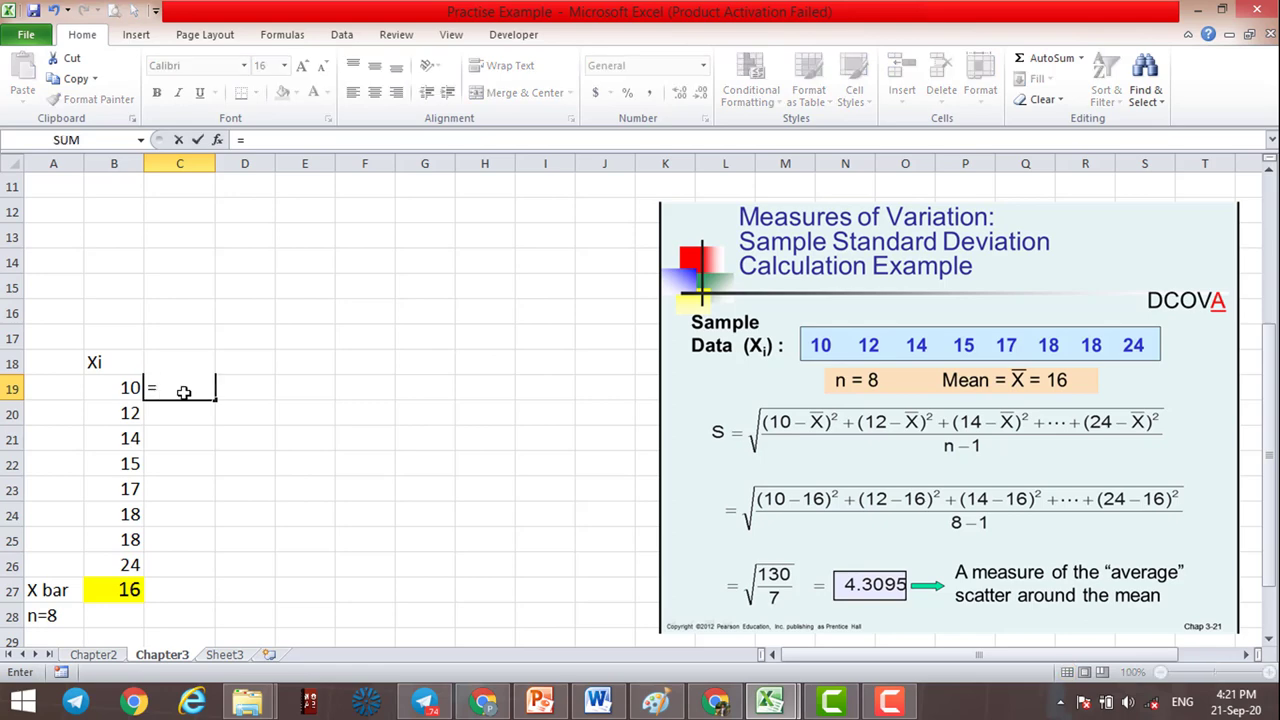
{"action": "left_click", "coordinate": [106, 392]}
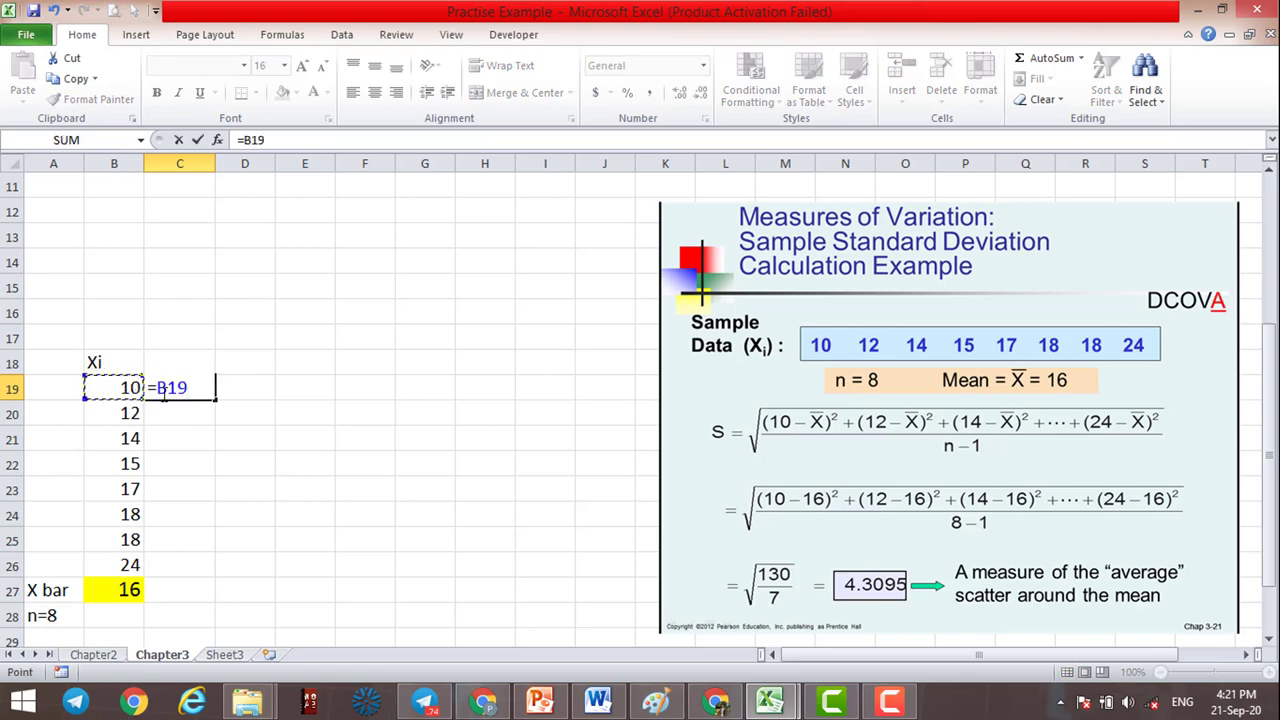
{"action": "type", "text": "-"}
{"action": "left_click", "coordinate": [119, 591]}
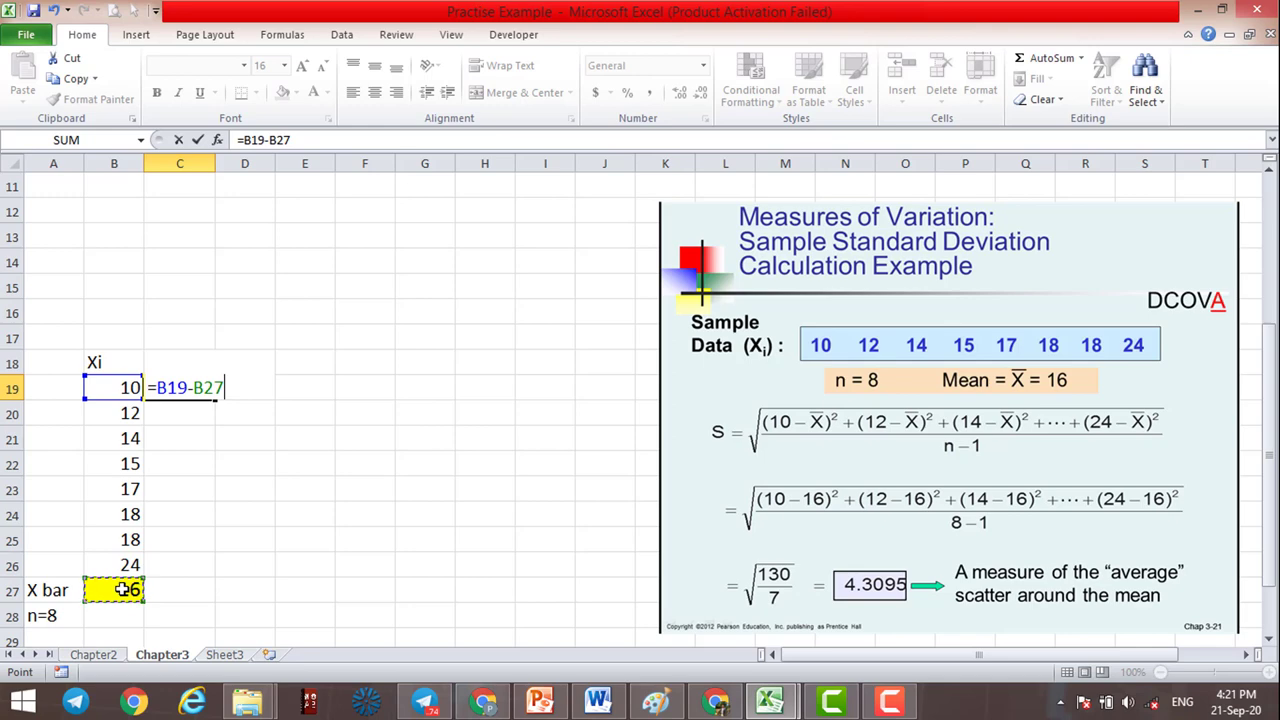
{"action": "type", "text": "$27"}
{"action": "type", "text": "$"}
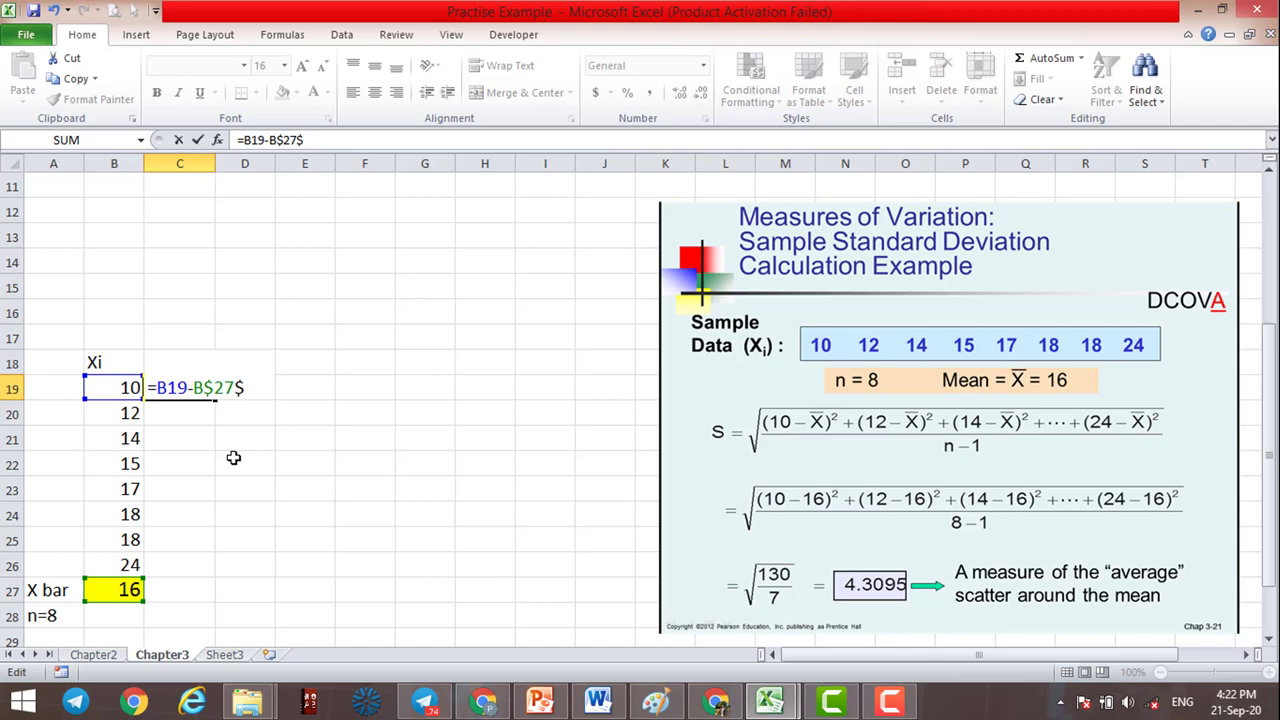
{"action": "key", "text": "Return"}
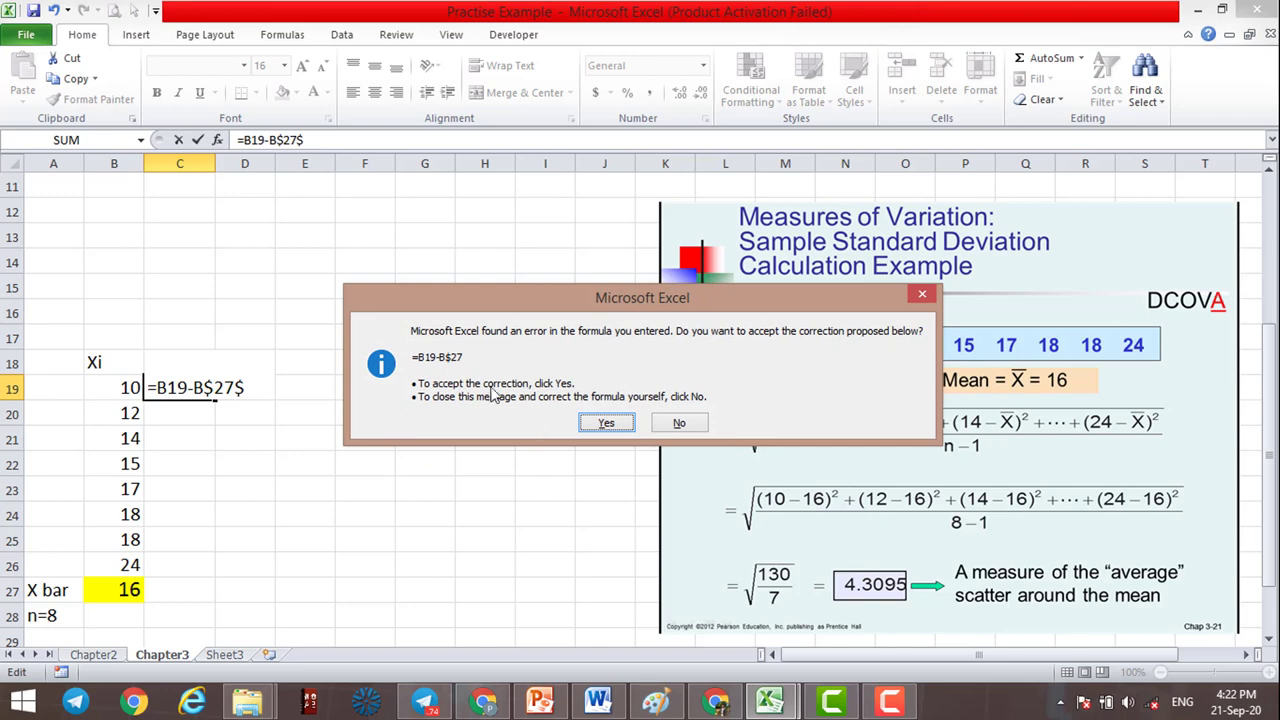
Step: Accept the =B19-B$27 correction, fill it down to C26, and clear the extra C27 and C28 results
{"action": "left_click", "coordinate": [608, 423]}
{"action": "left_click", "coordinate": [190, 388]}
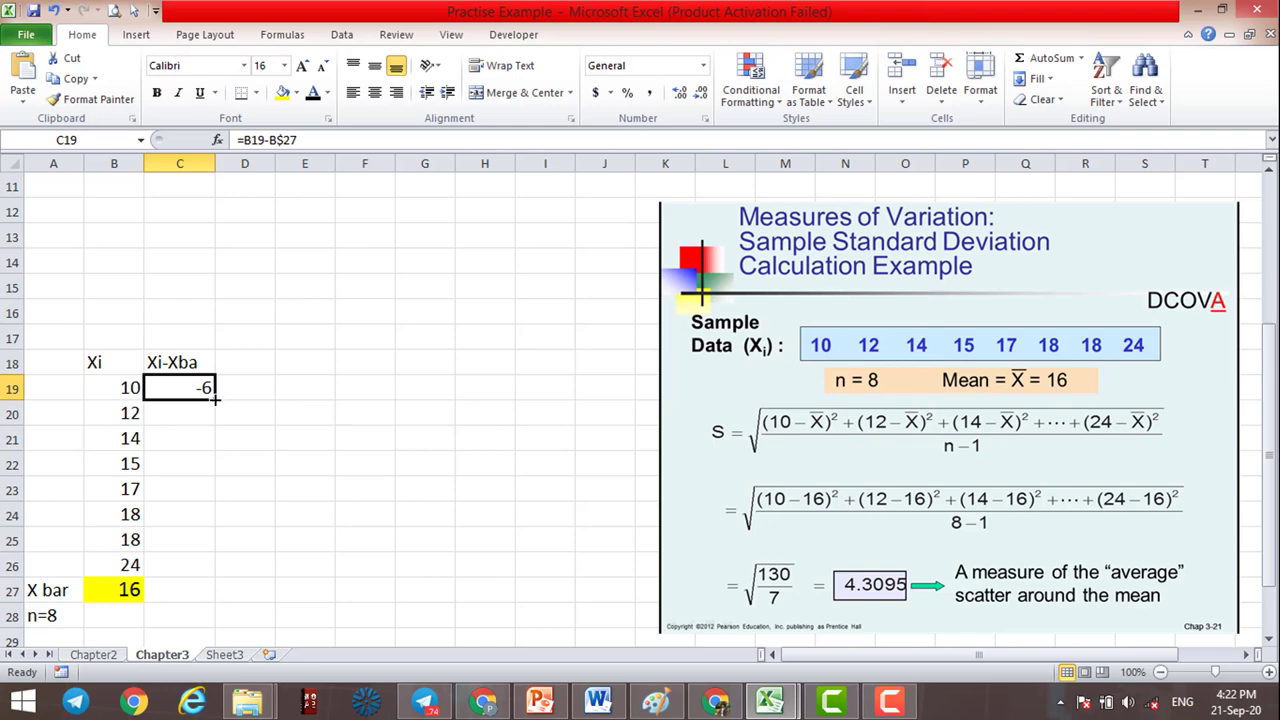
{"action": "double_click", "coordinate": [215, 397]}
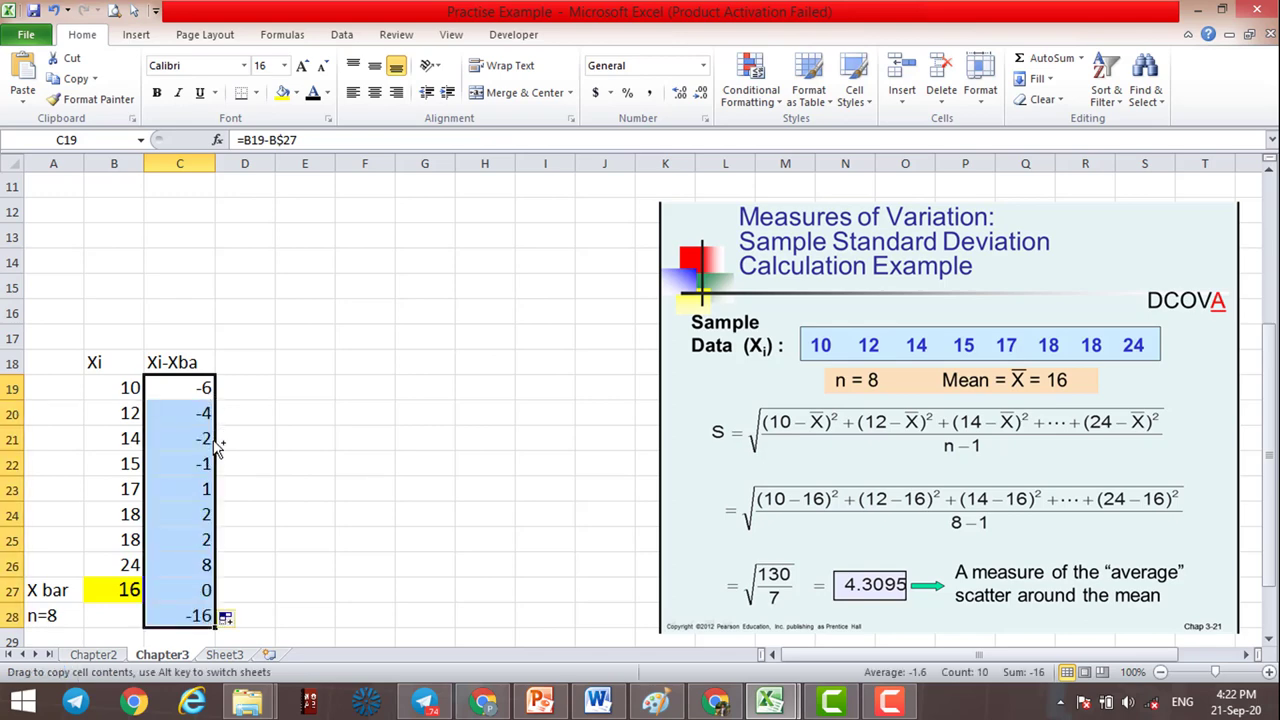
{"action": "left_click", "coordinate": [196, 616]}
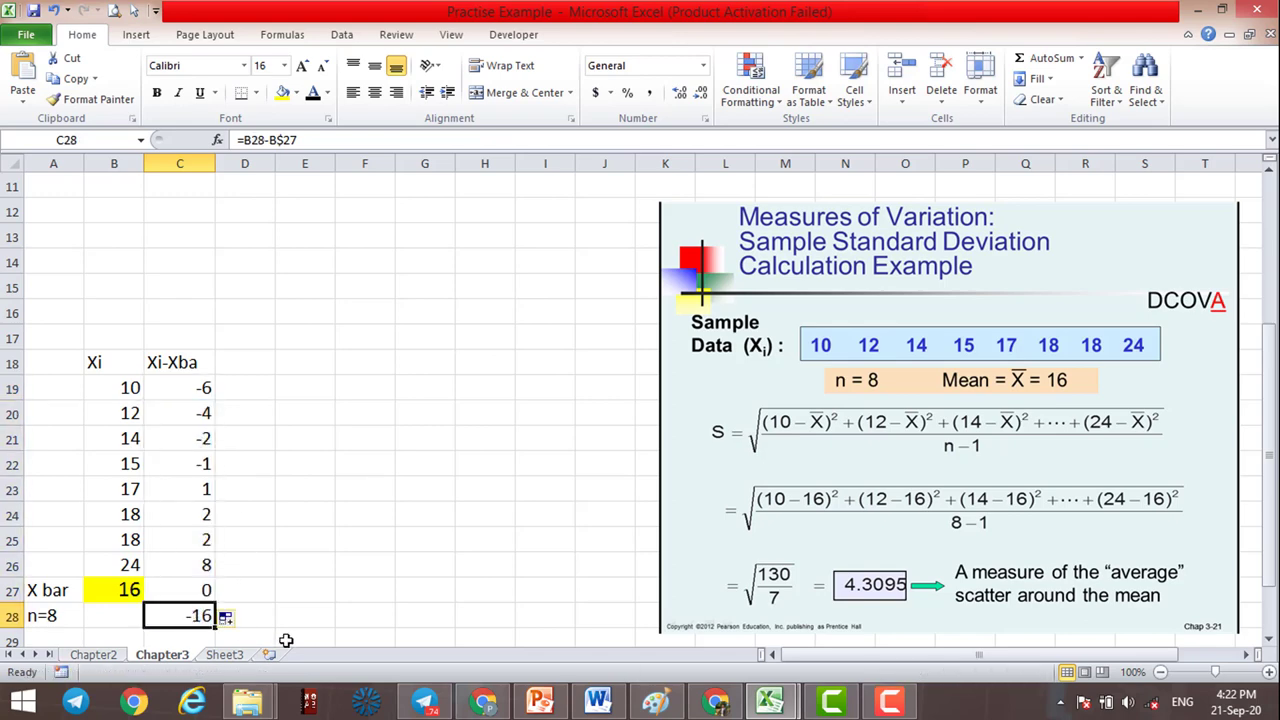
{"action": "key", "text": "Delete"}
{"action": "key", "text": "Up"}
{"action": "key", "text": "Delete"}
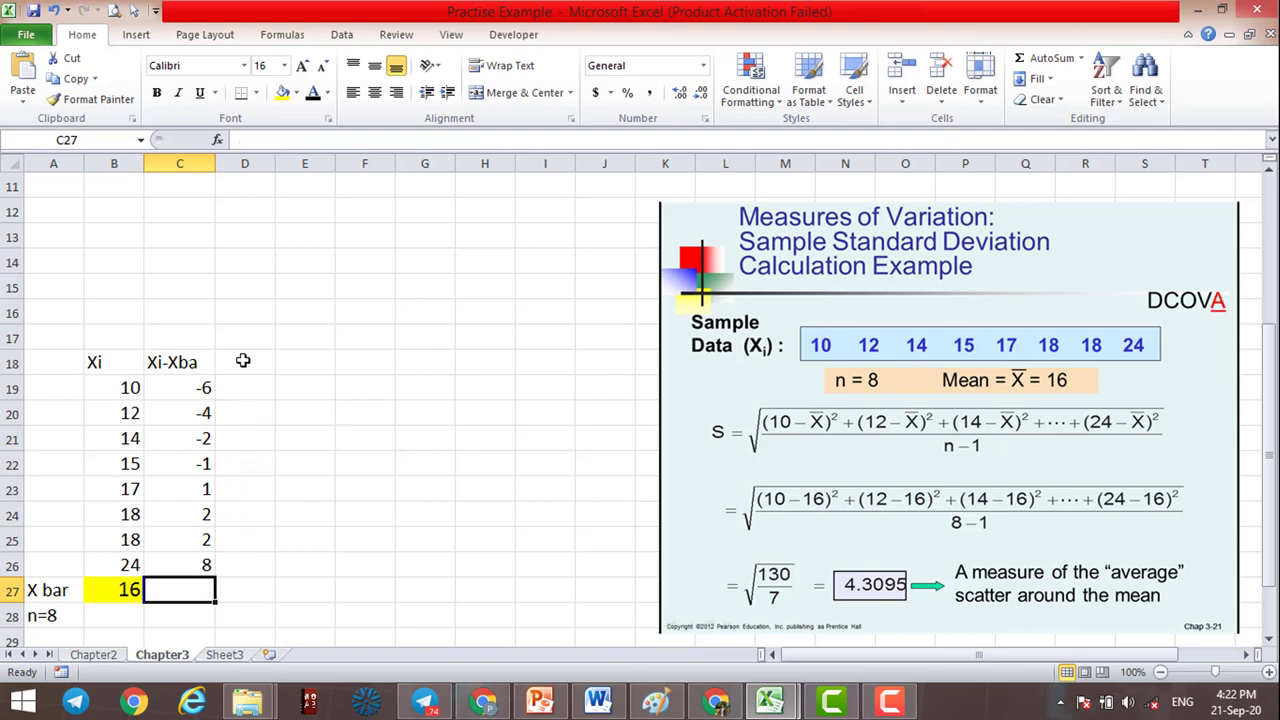
Step: Type the heading (Xi-Xbar)^2 into D18 and widen column D to fit it
{"action": "left_click", "coordinate": [252, 395]}
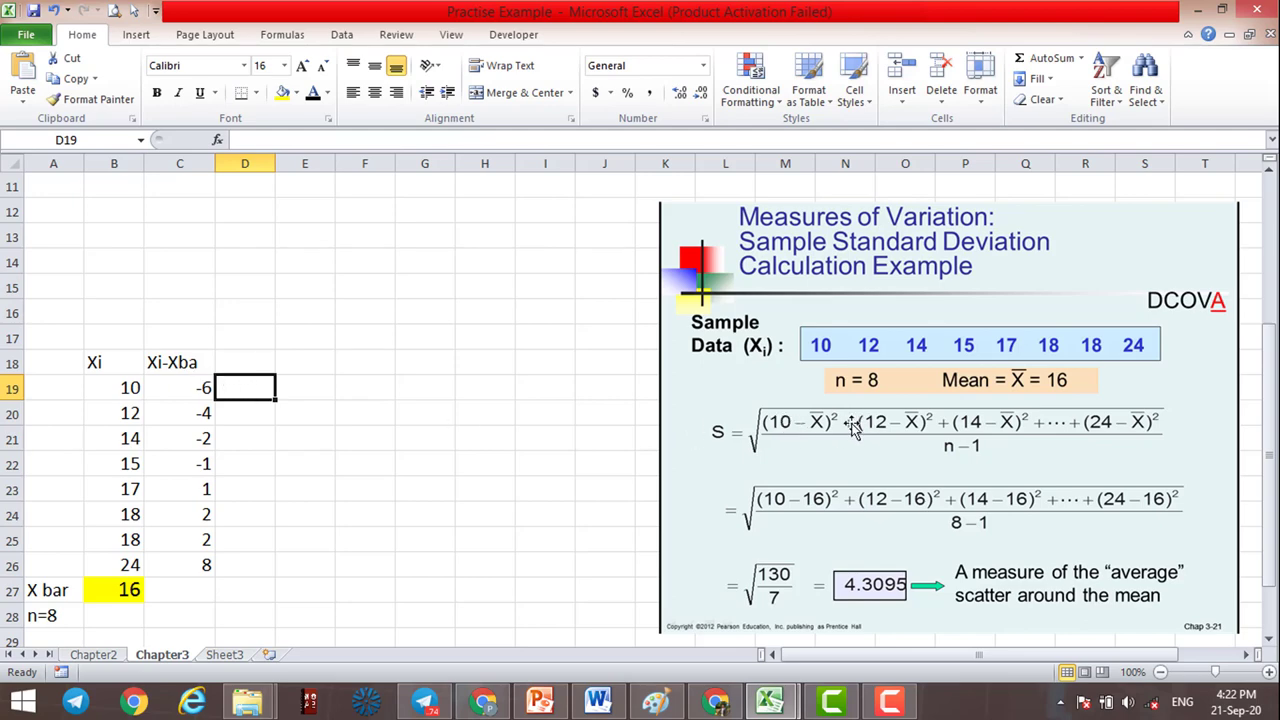
{"action": "left_click", "coordinate": [257, 362]}
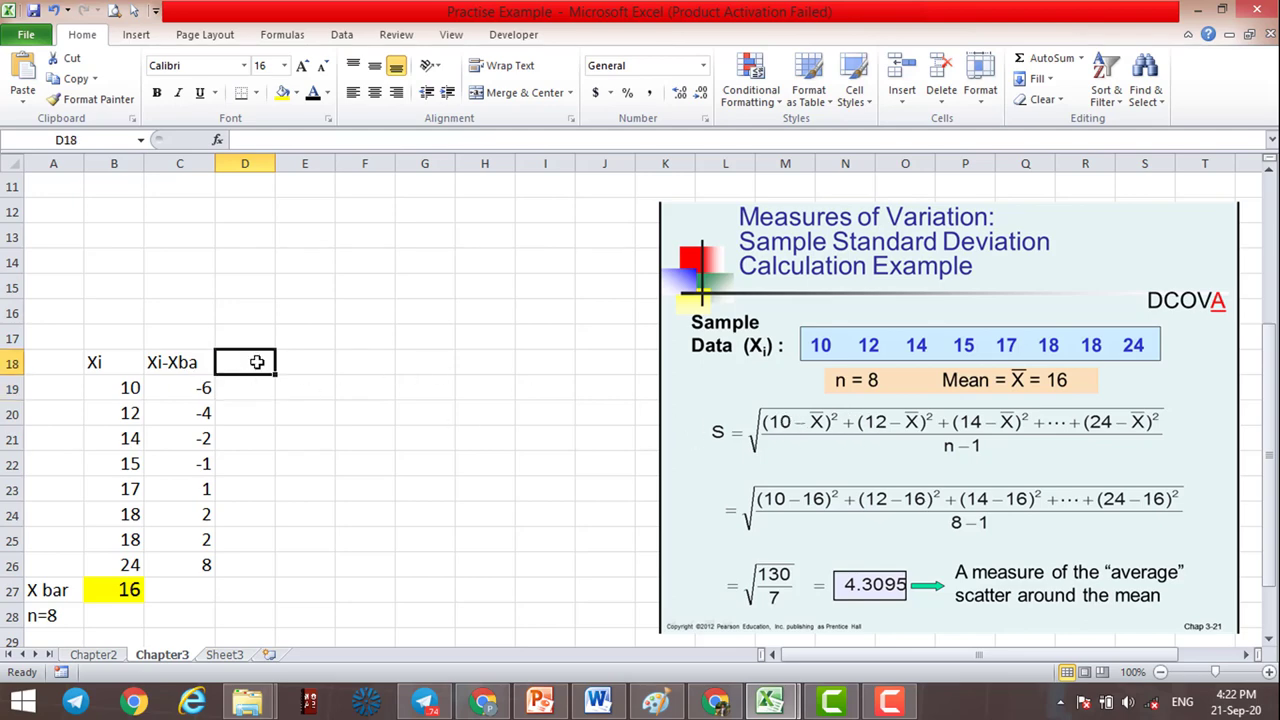
{"action": "type", "text": "("}
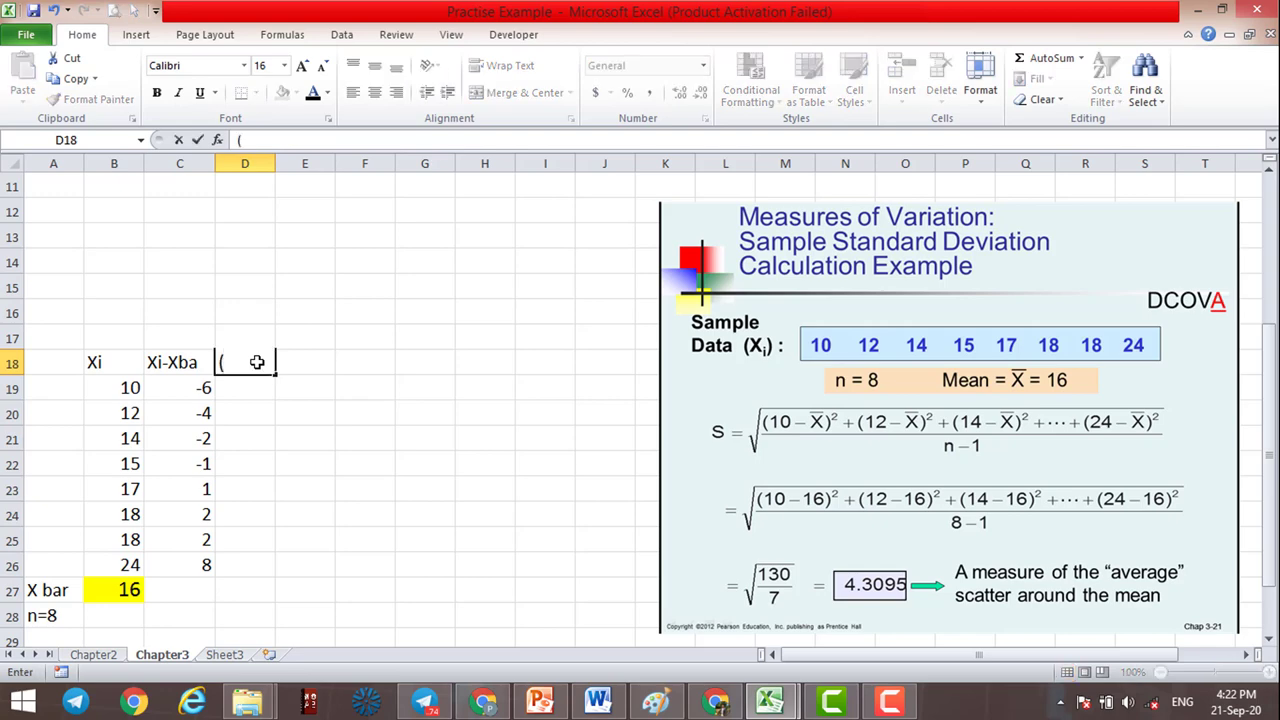
{"action": "type", "text": "Xi"}
{"action": "type", "text": "-"}
{"action": "type", "text": "X"}
{"action": "type", "text": "bar"}
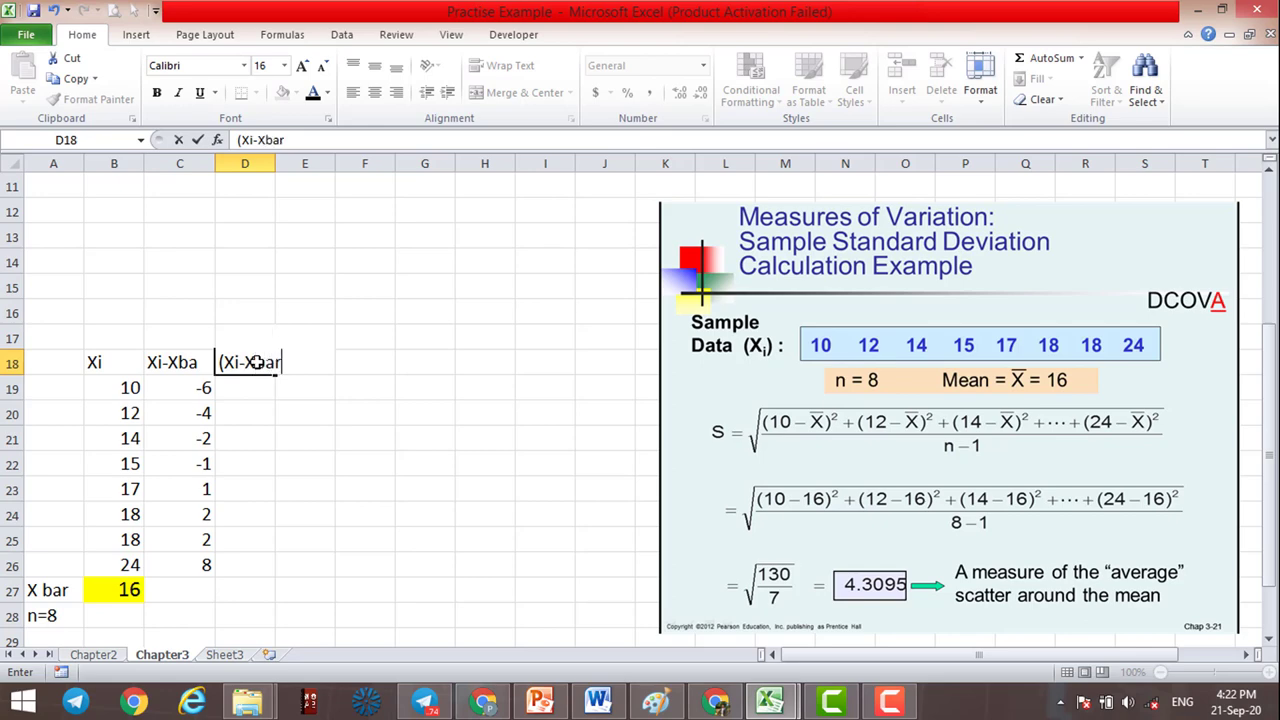
{"action": "type", "text": ")"}
{"action": "type", "text": "^2"}
{"action": "key", "text": "Return"}
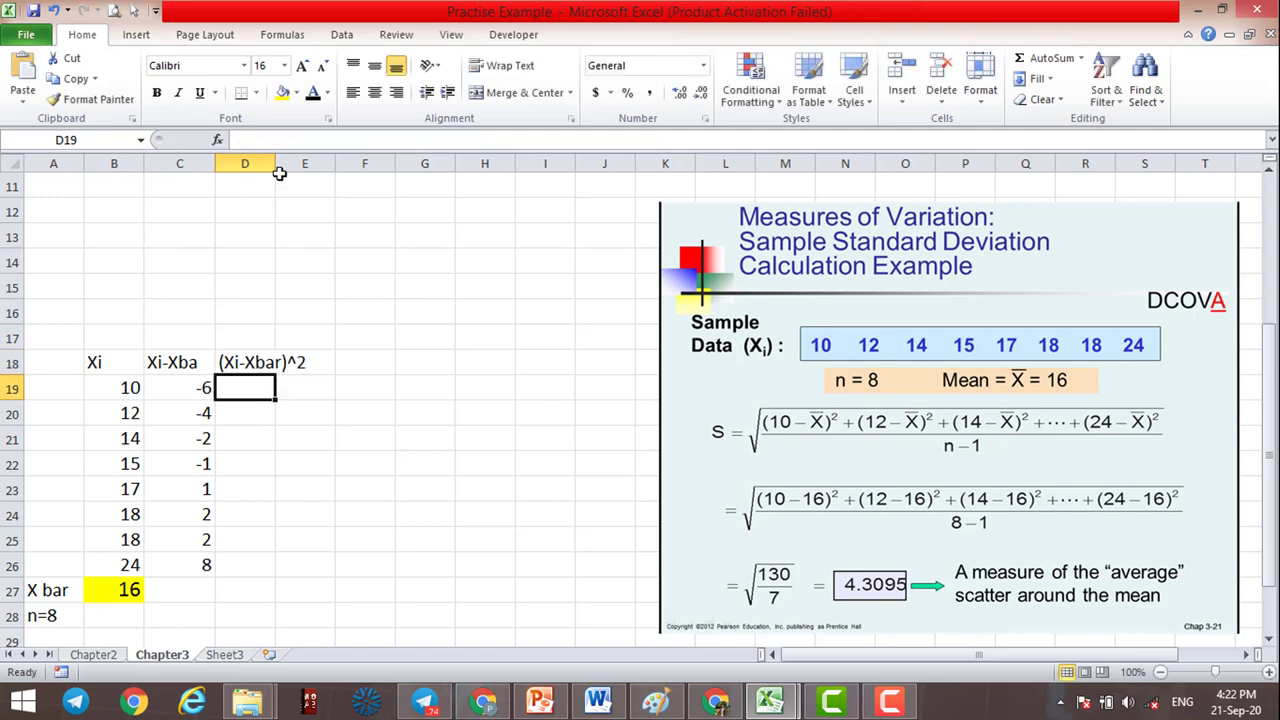
{"action": "left_click_drag", "start_coordinate": [273, 165], "coordinate": [311, 165]}
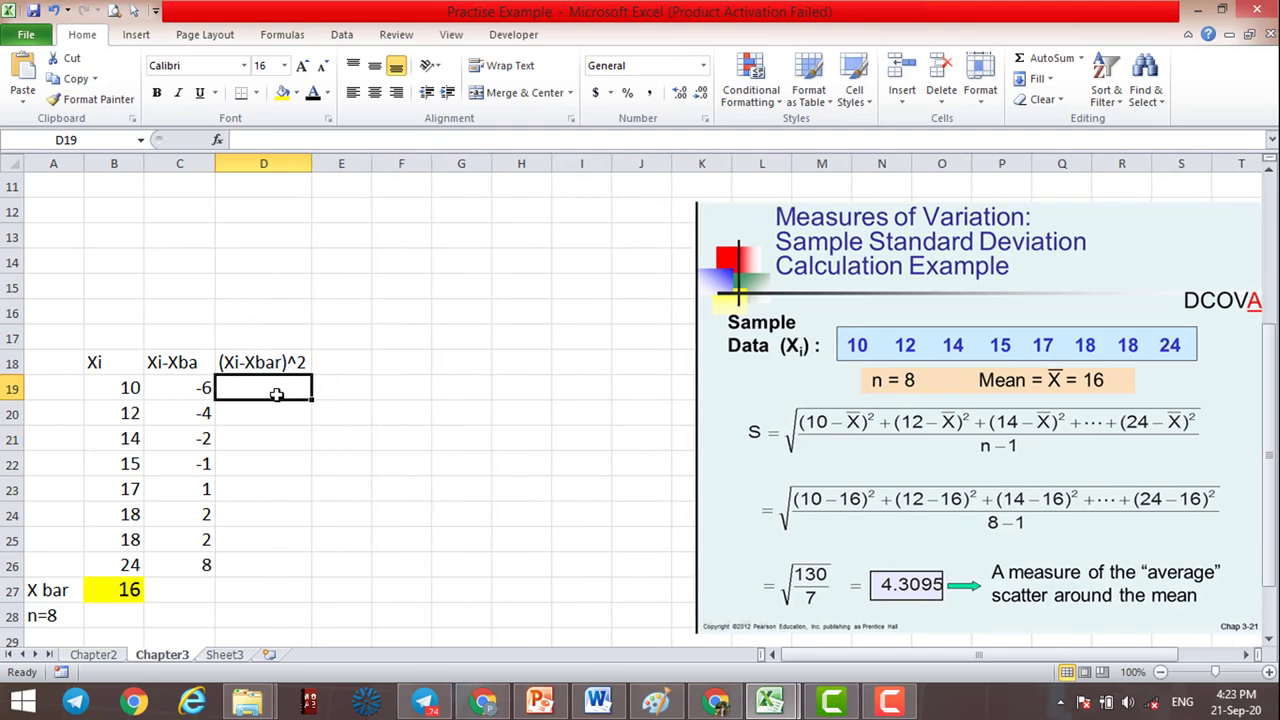
Step: Enter =C19^2 in D19 and fill it down column D
{"action": "type", "text": "="}
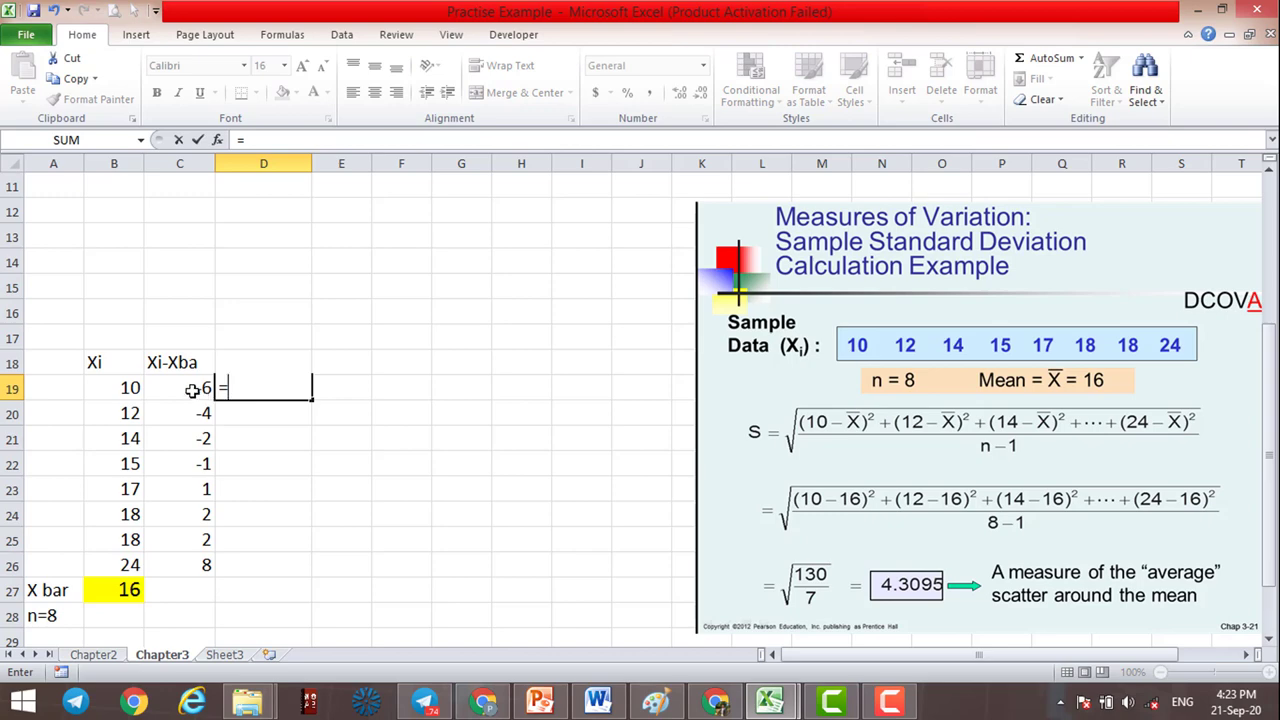
{"action": "left_click", "coordinate": [192, 391]}
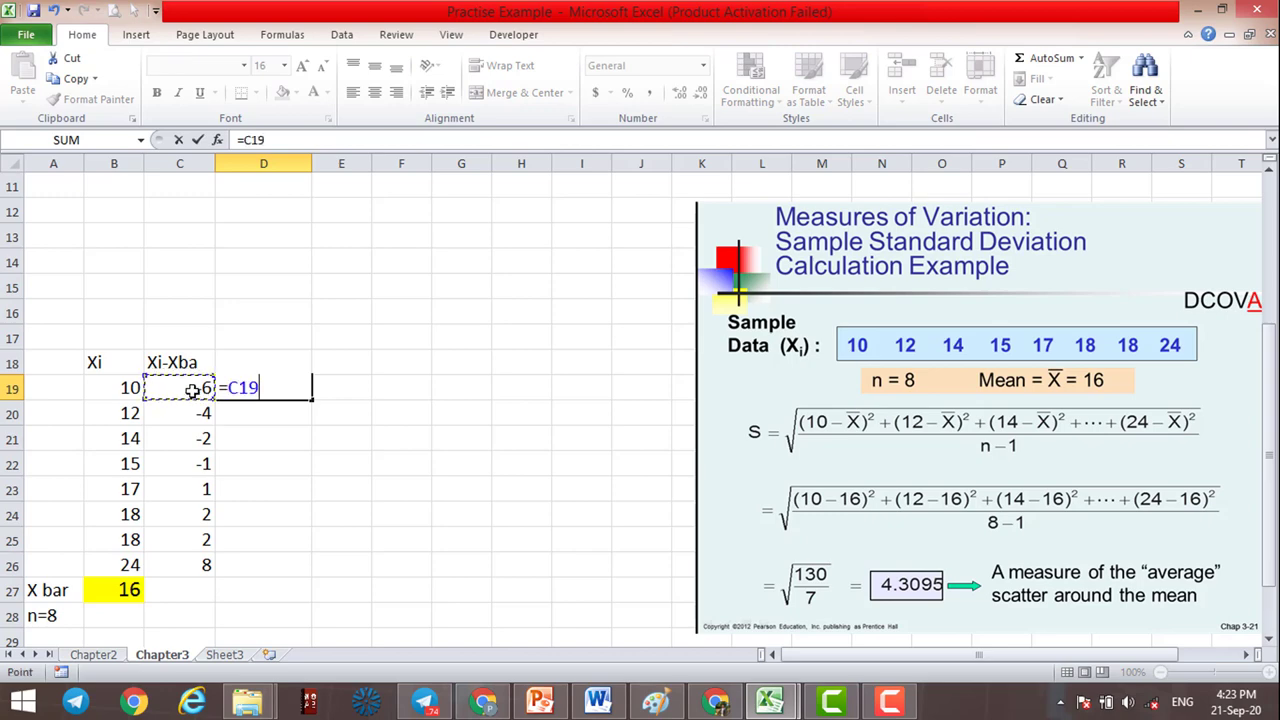
{"action": "type", "text": "^2"}
{"action": "key", "text": "Return"}
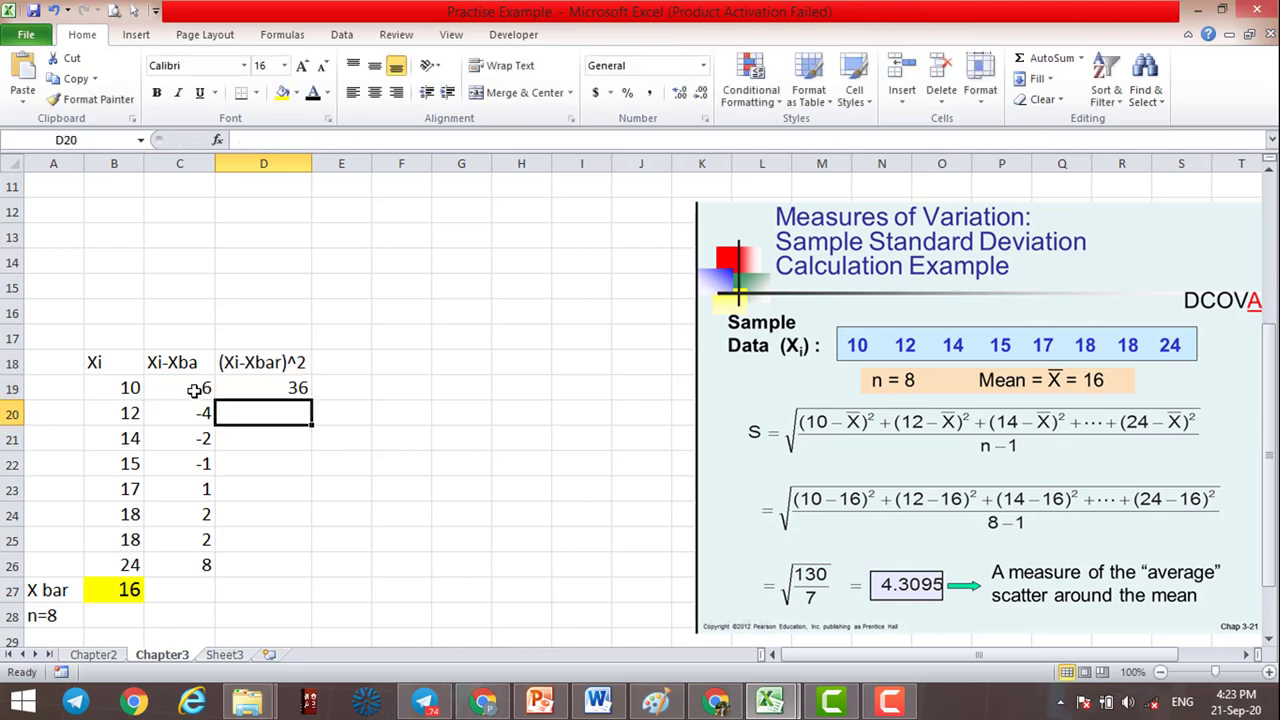
{"action": "left_click", "coordinate": [258, 395]}
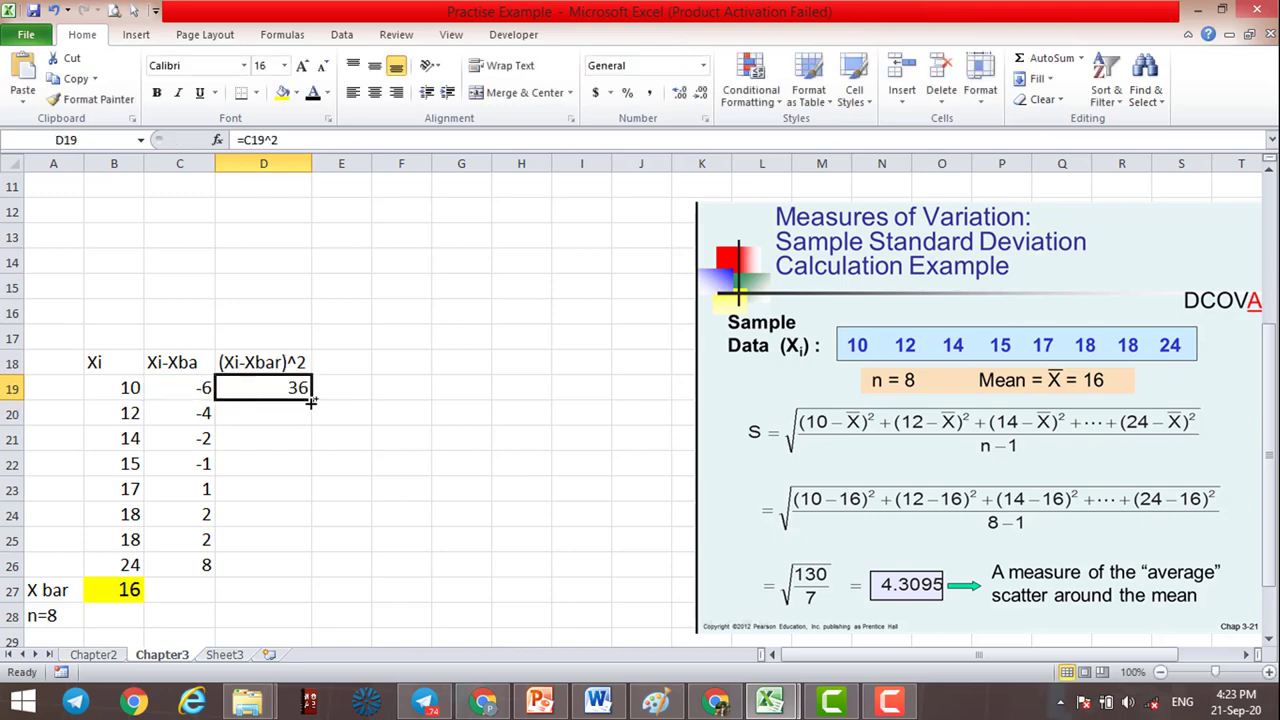
{"action": "left_click_drag", "start_coordinate": [311, 400], "coordinate": [311, 620]}
Step: Clear the extra zeros left in D27 and D28
{"action": "left_click", "coordinate": [274, 588]}
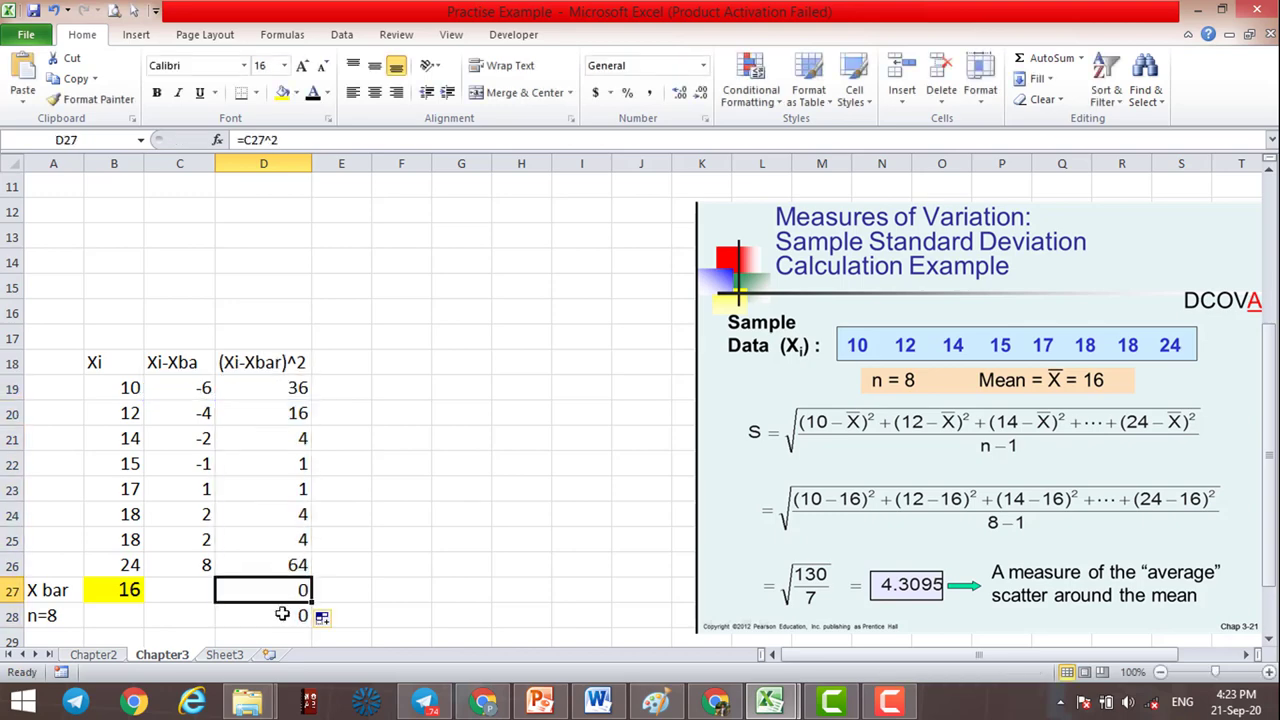
{"action": "left_click", "coordinate": [282, 614]}
{"action": "left_click", "coordinate": [283, 596]}
{"action": "key", "text": "Delete"}
{"action": "left_click", "coordinate": [257, 621]}
{"action": "key", "text": "Delete"}
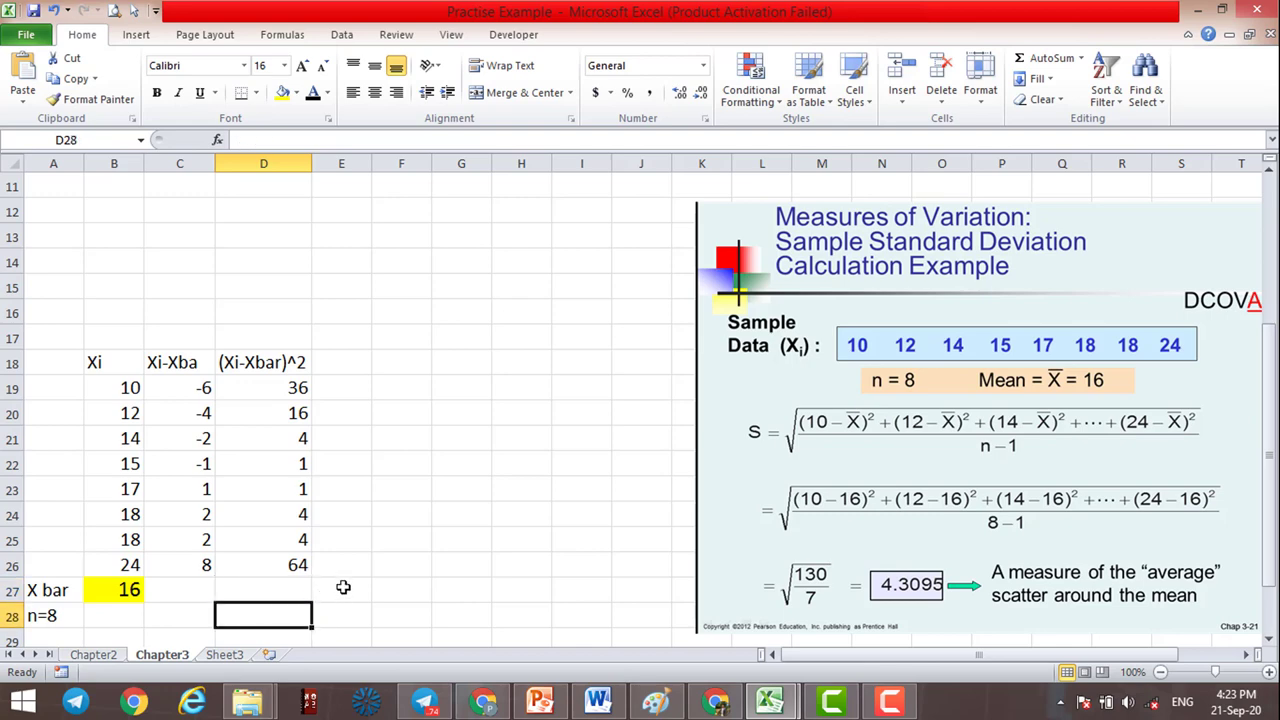
{"action": "left_click", "coordinate": [343, 587]}
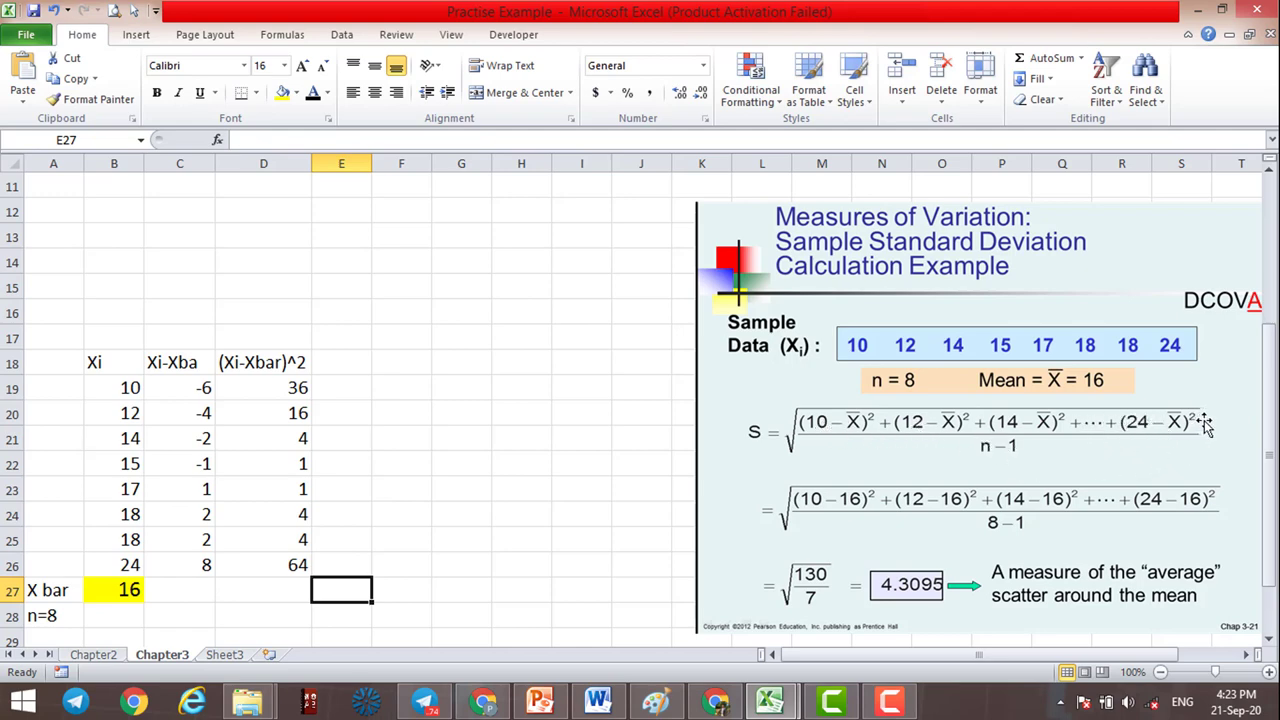
Step: Enter =sum(D19:D26) in D27 to total the squared deviations to 130
{"action": "left_click", "coordinate": [271, 592]}
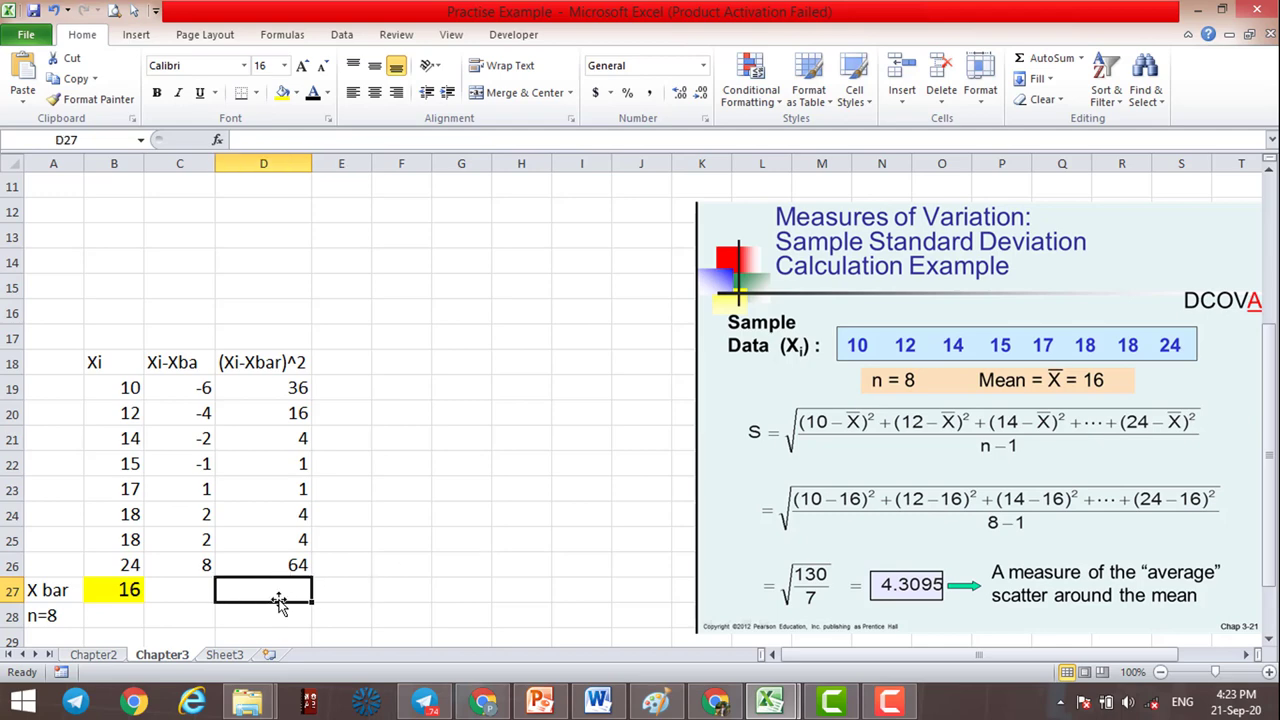
{"action": "type", "text": "=su"}
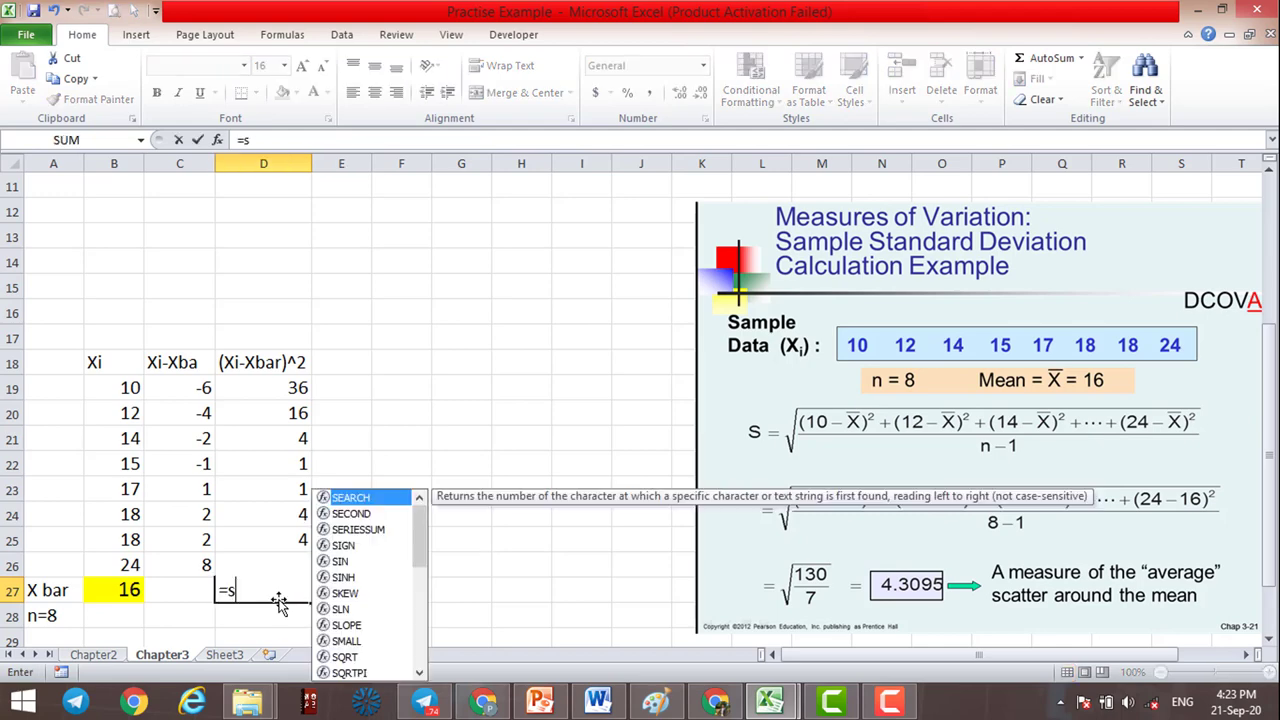
{"action": "type", "text": "m("}
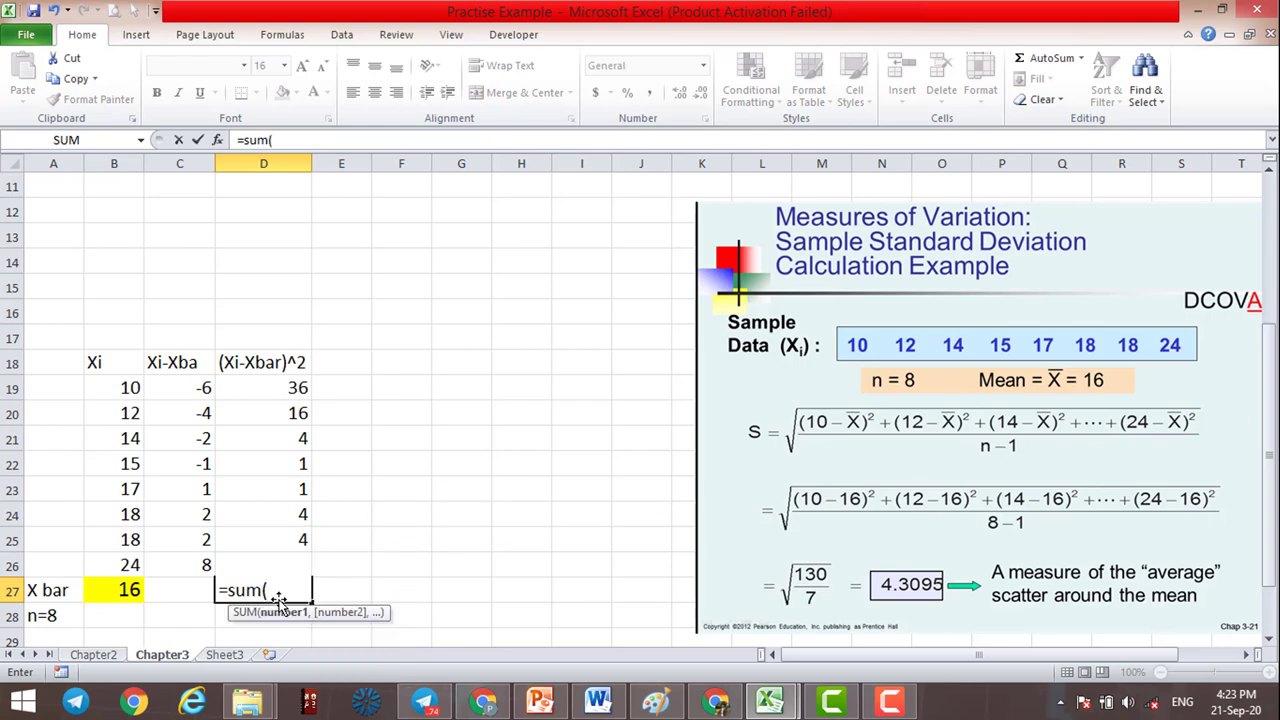
{"action": "key", "text": "Up"}
{"action": "key", "text": "shift+Up"}
{"action": "key", "text": "shift+Up"}
{"action": "key", "text": "shift+Up"}
{"action": "key", "text": "shift+Up"}
{"action": "key", "text": "shift+Up"}
{"action": "key", "text": "shift+Up"}
{"action": "key", "text": "shift+Up"}
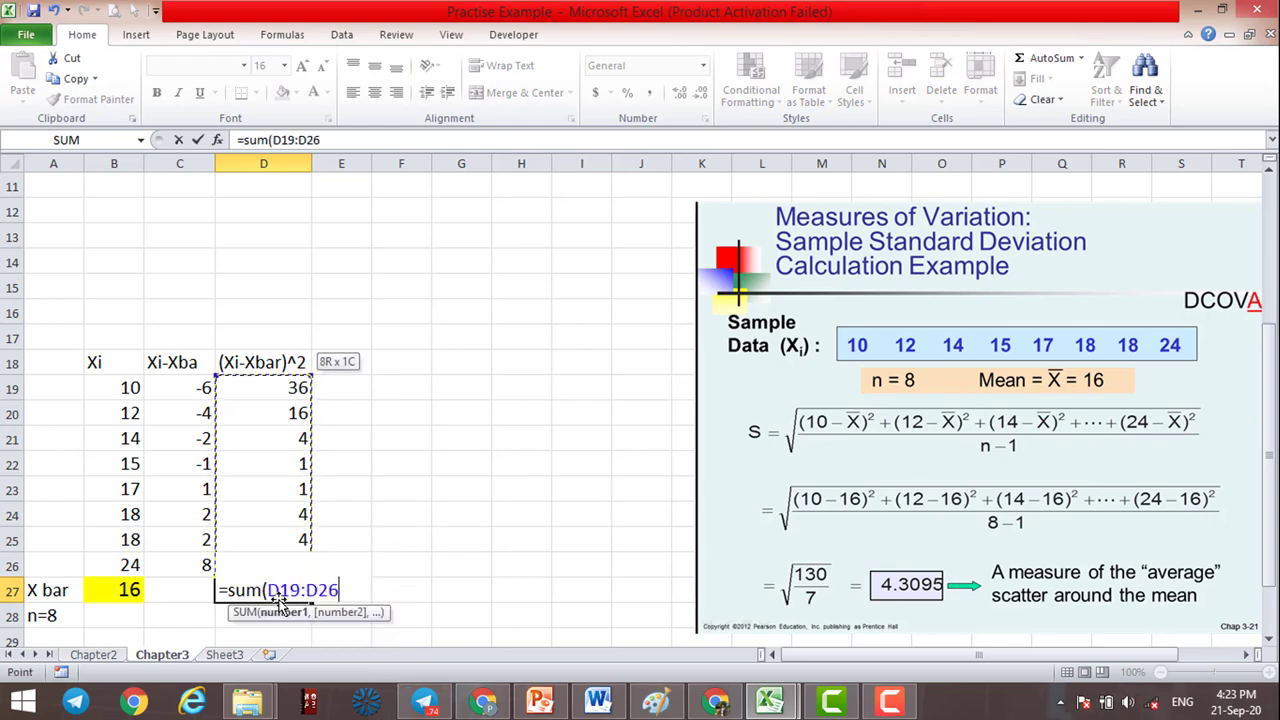
{"action": "type", "text": ")"}
{"action": "key", "text": "Return"}
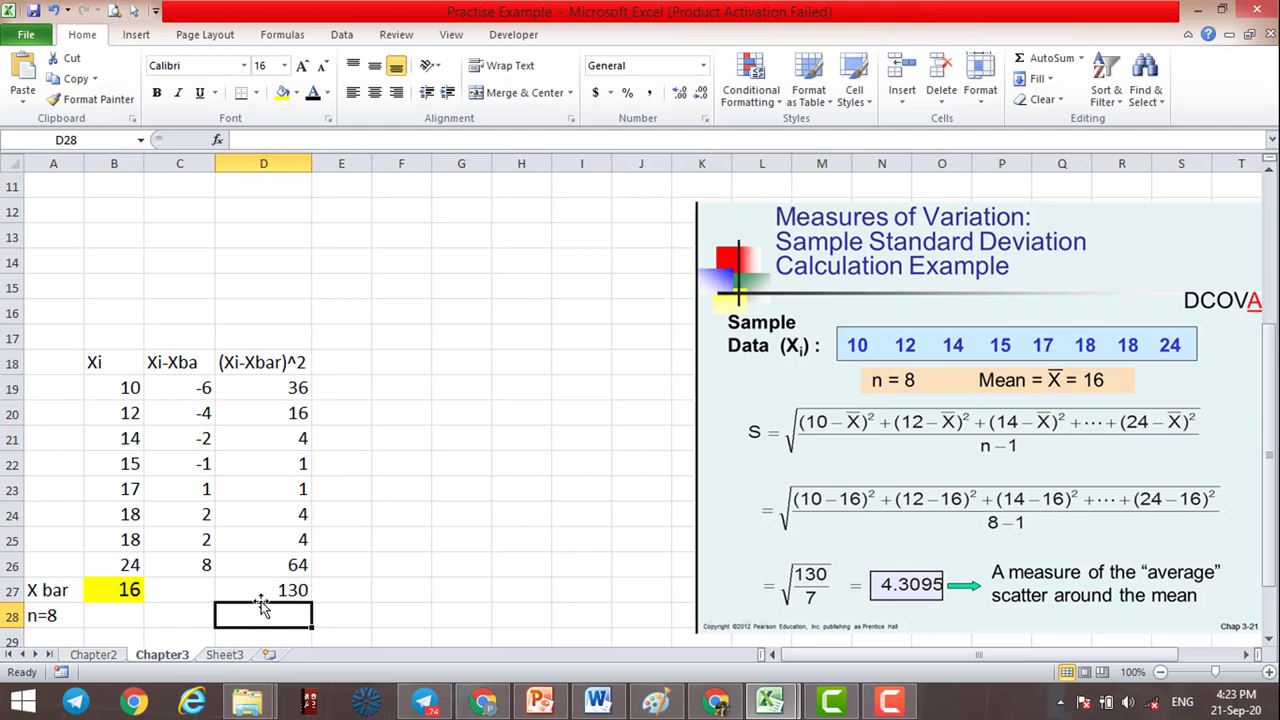
Step: Enter =D27/7 in D28 for a sample variance of 18.57143
{"action": "scroll", "coordinate": [261, 605], "scroll_direction": "down", "scroll_amount": 1}
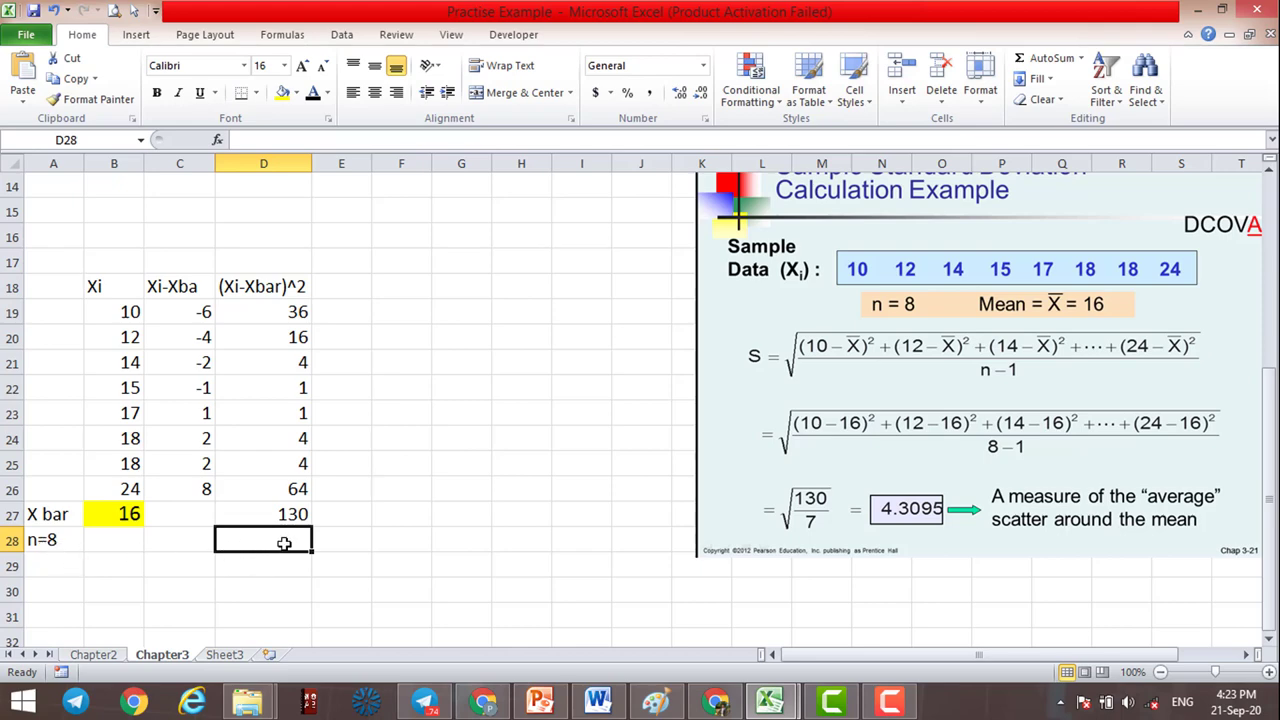
{"action": "type", "text": "="}
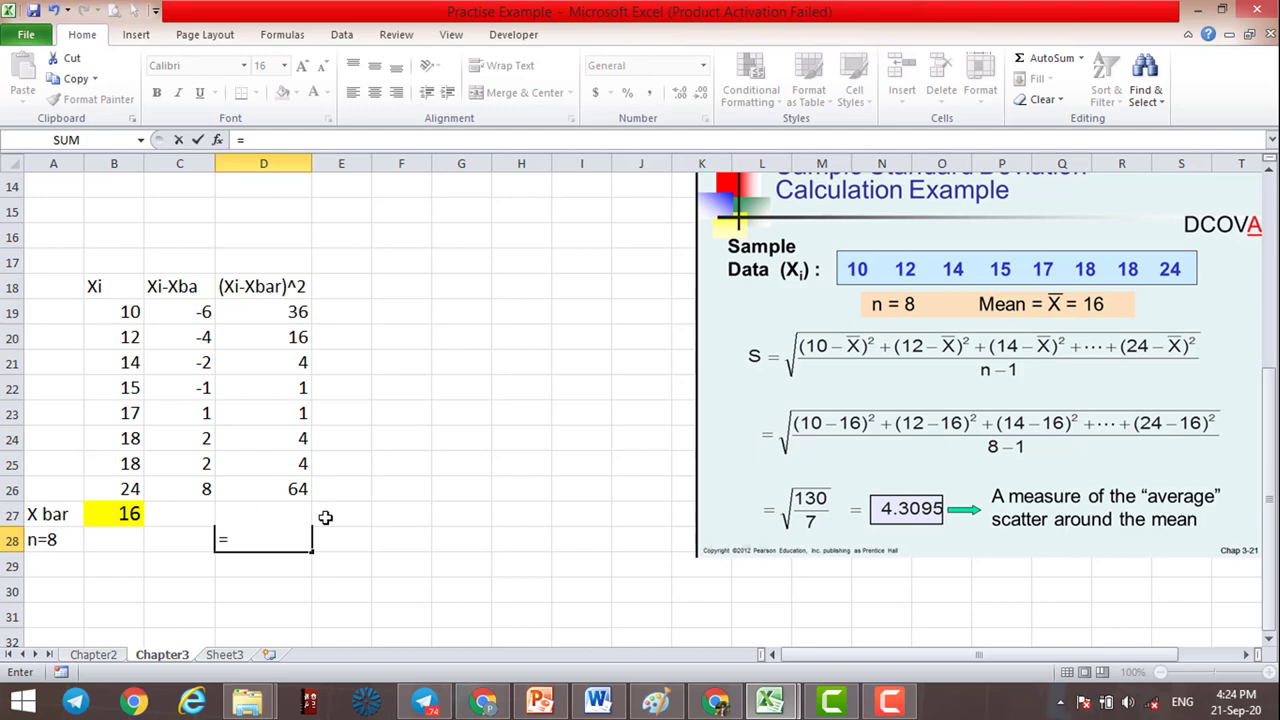
{"action": "left_click", "coordinate": [325, 517]}
{"action": "key", "text": "Left"}
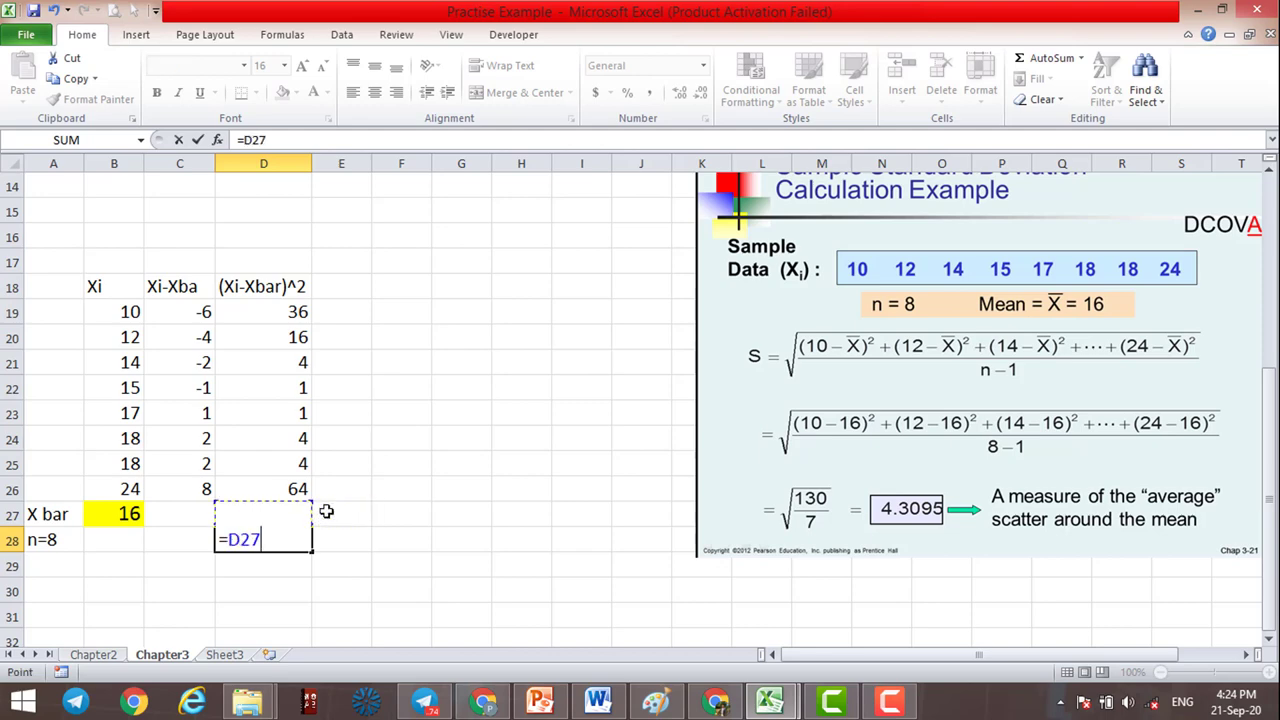
{"action": "type", "text": "/"}
{"action": "type", "text": "7"}
{"action": "key", "text": "Return"}
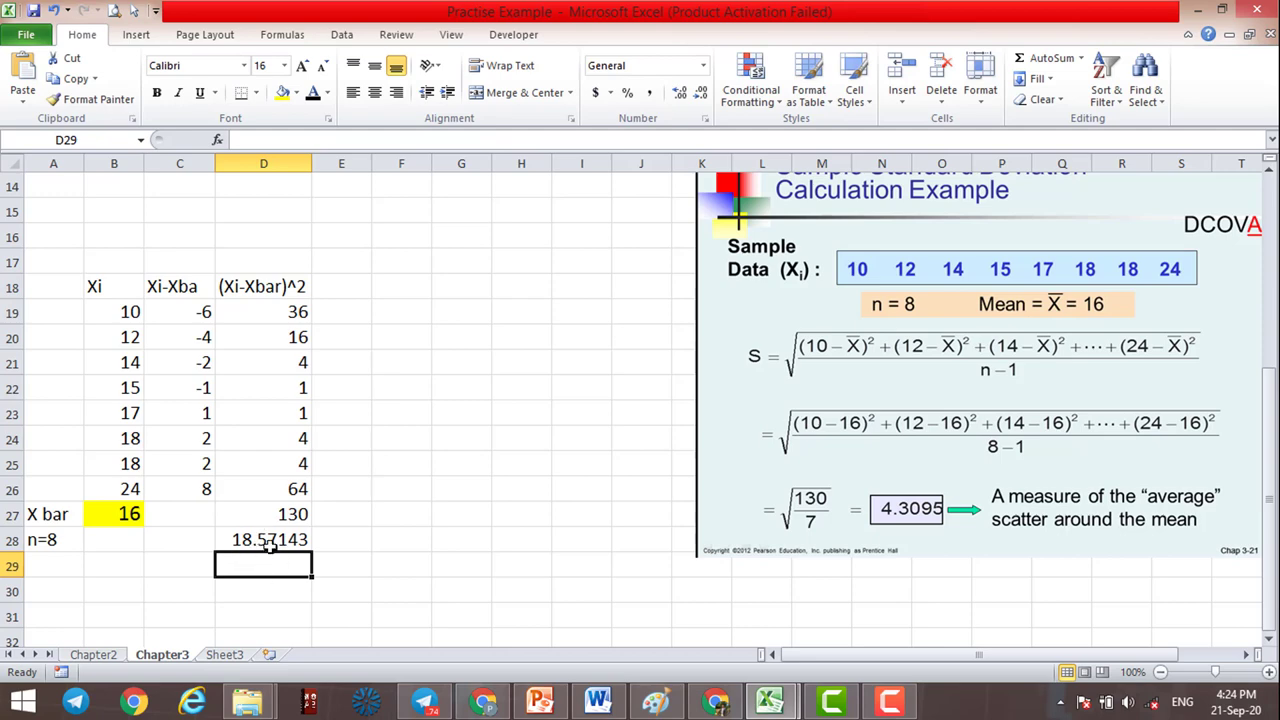
Step: Enter =sqrt(D28) in F28, fixing the #NAME? error, for a standard deviation of 4.30946
{"action": "left_click", "coordinate": [397, 540]}
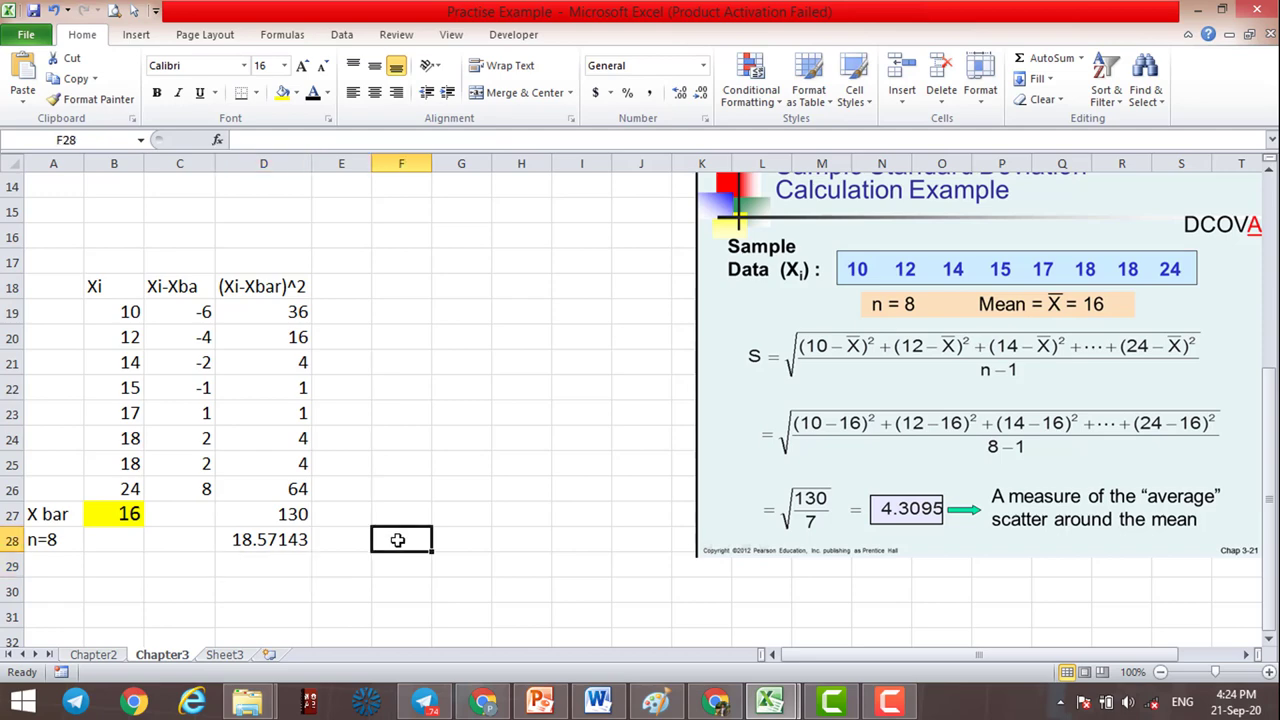
{"action": "type", "text": "=s"}
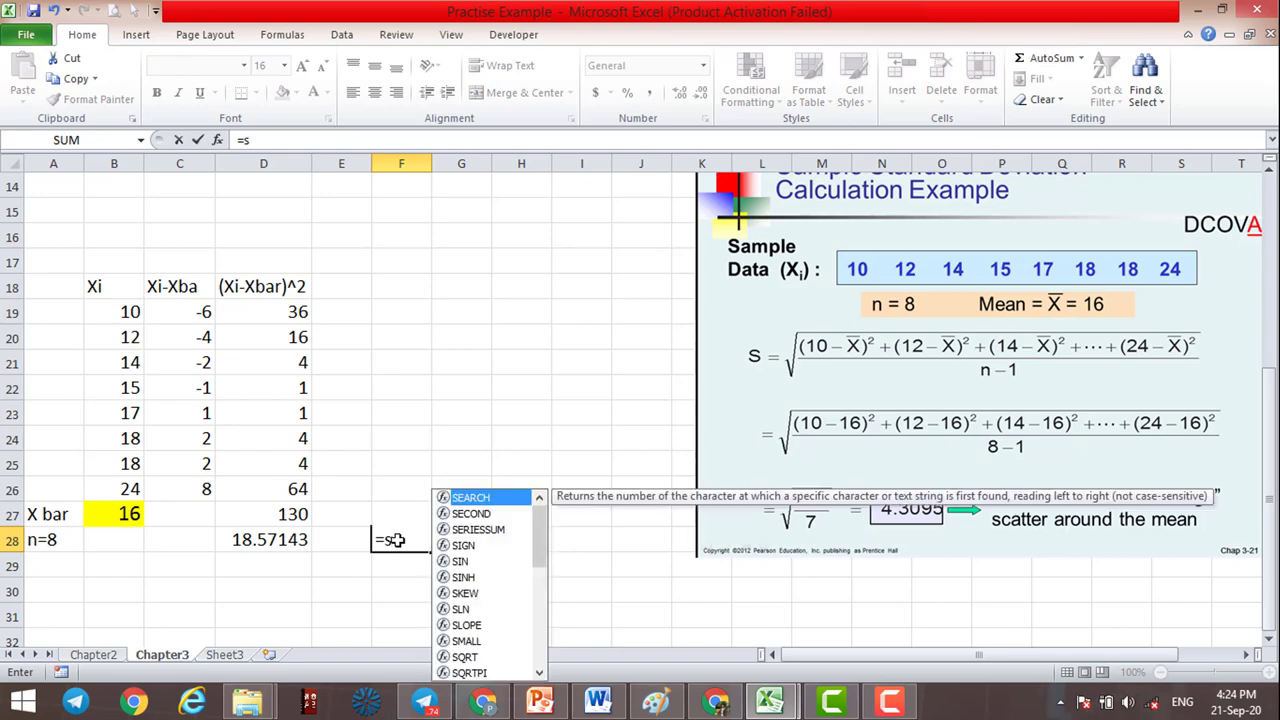
{"action": "type", "text": "qr"}
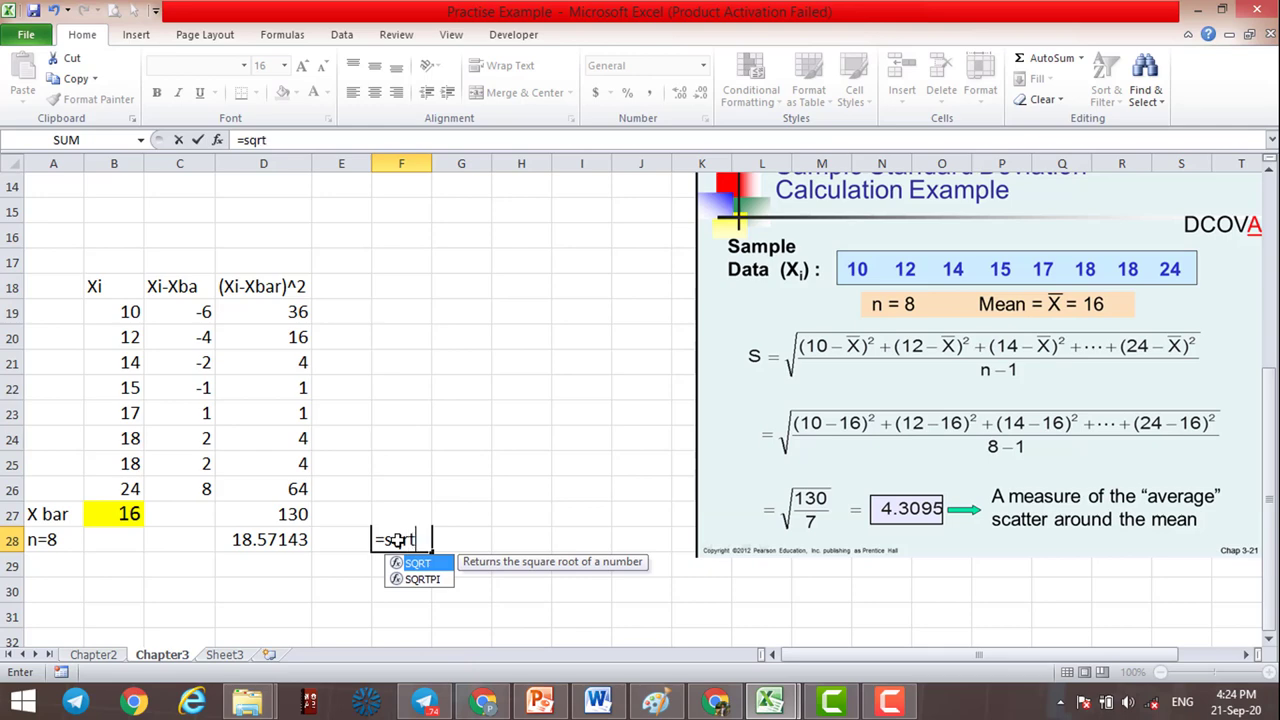
{"action": "type", "text": "t"}
{"action": "left_click", "coordinate": [262, 545]}
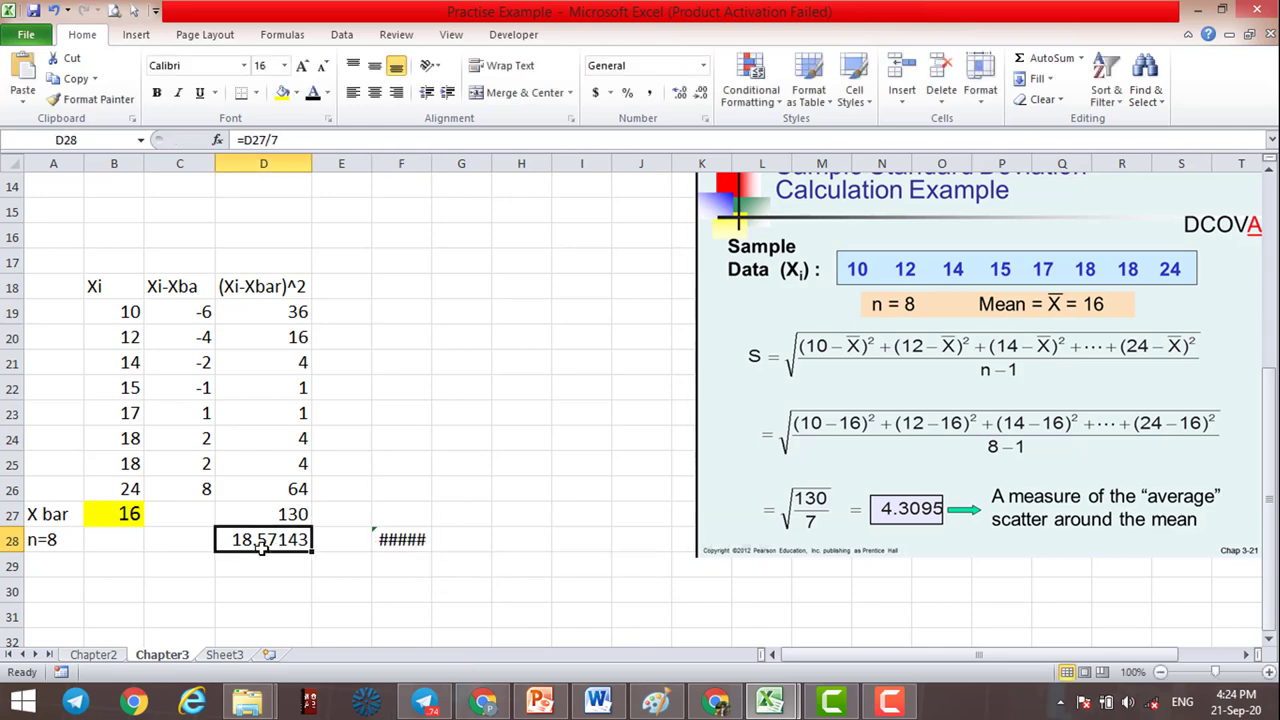
{"action": "left_click", "coordinate": [412, 541]}
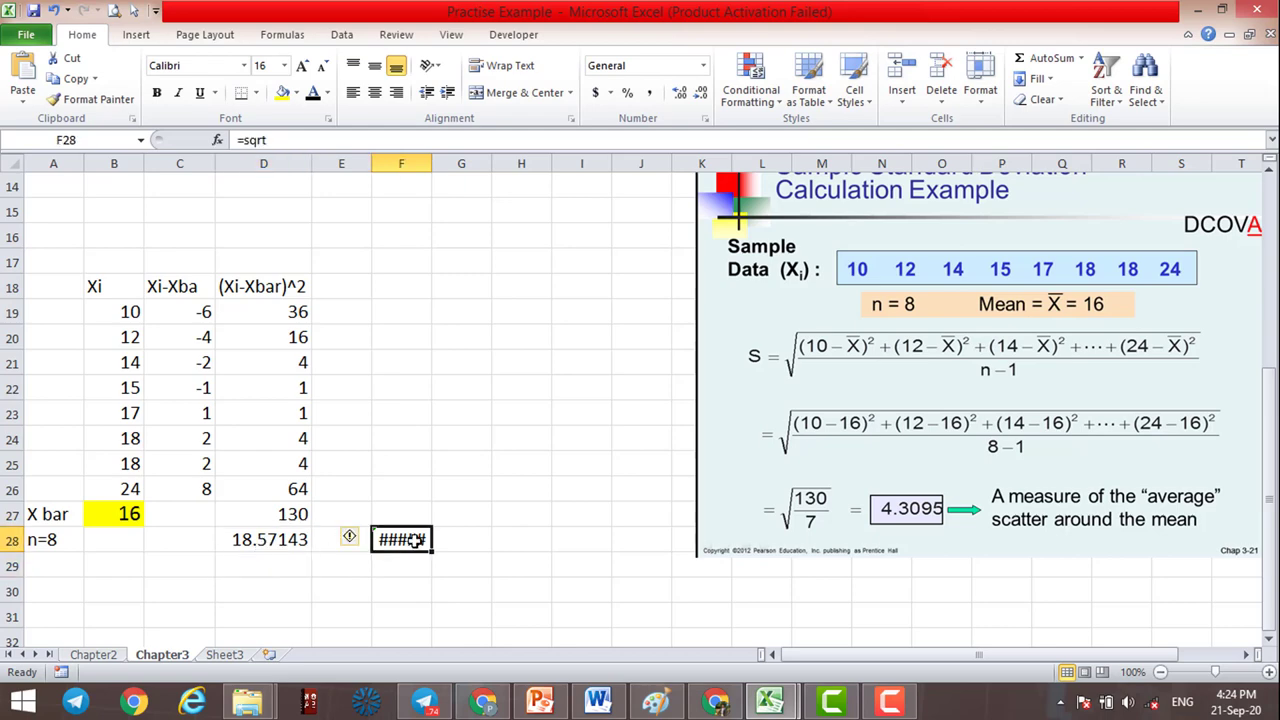
{"action": "left_click_drag", "start_coordinate": [433, 164], "coordinate": [461, 164]}
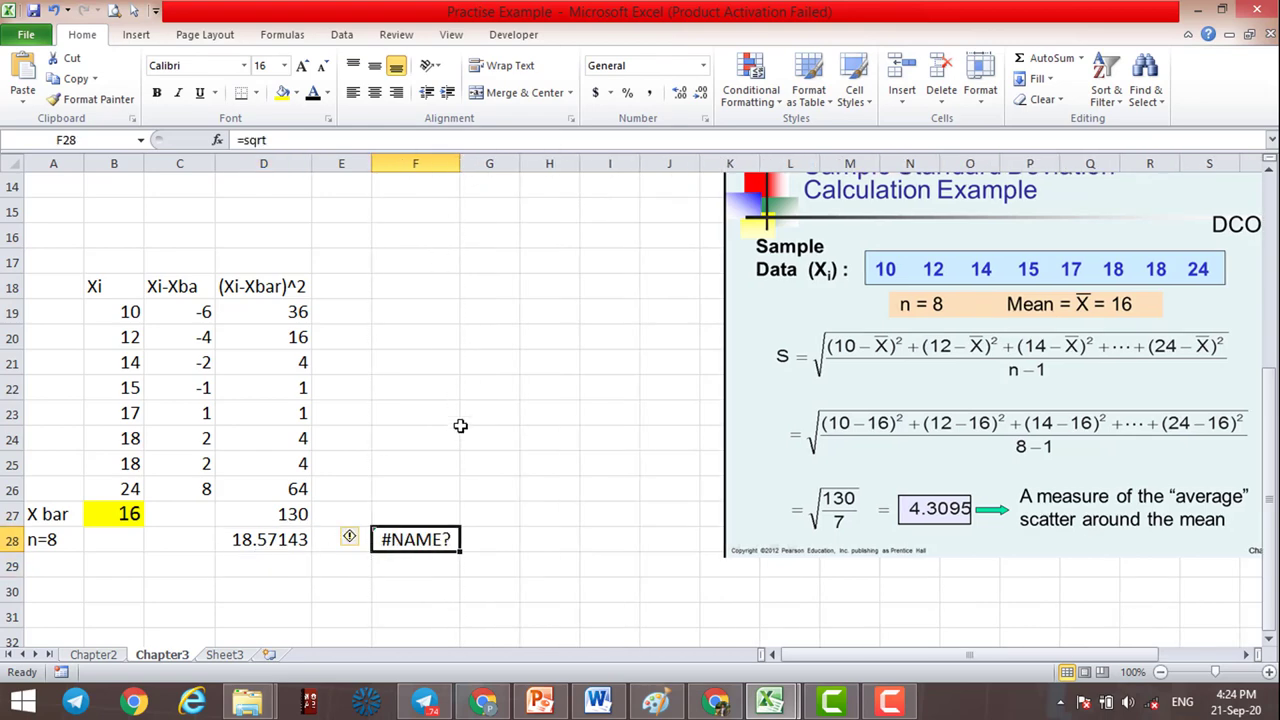
{"action": "left_click", "coordinate": [290, 139]}
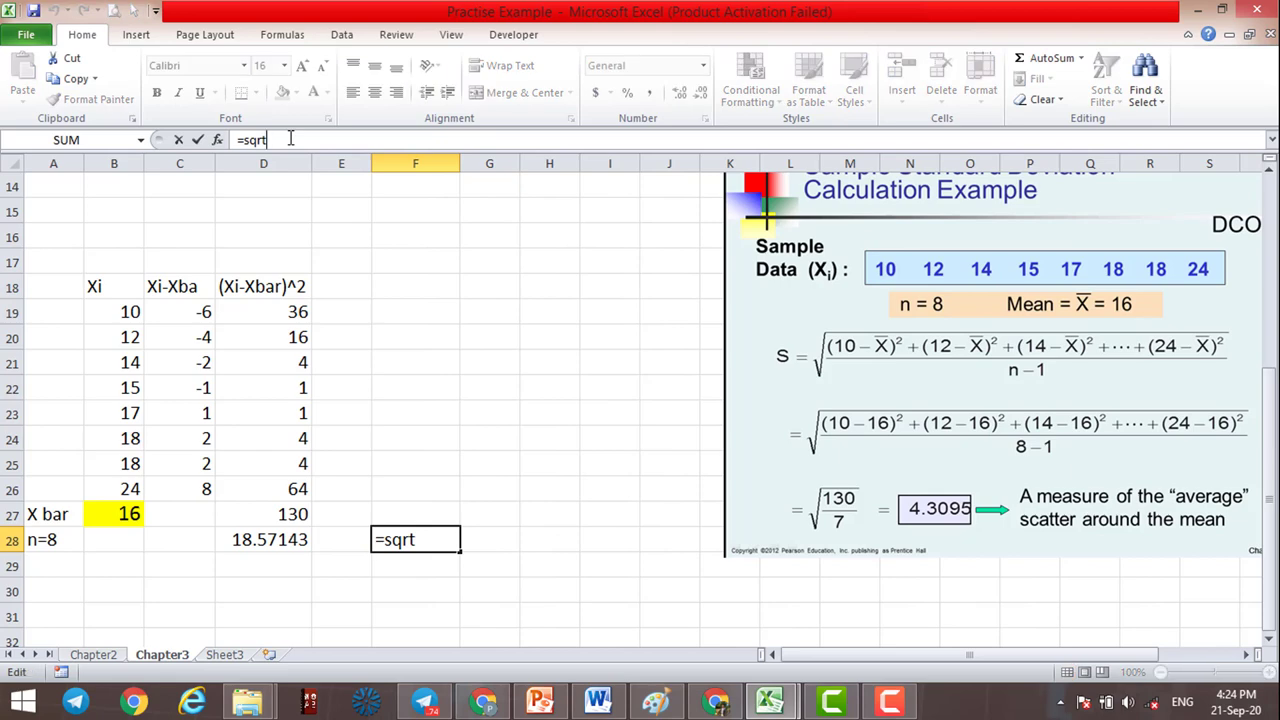
{"action": "type", "text": "("}
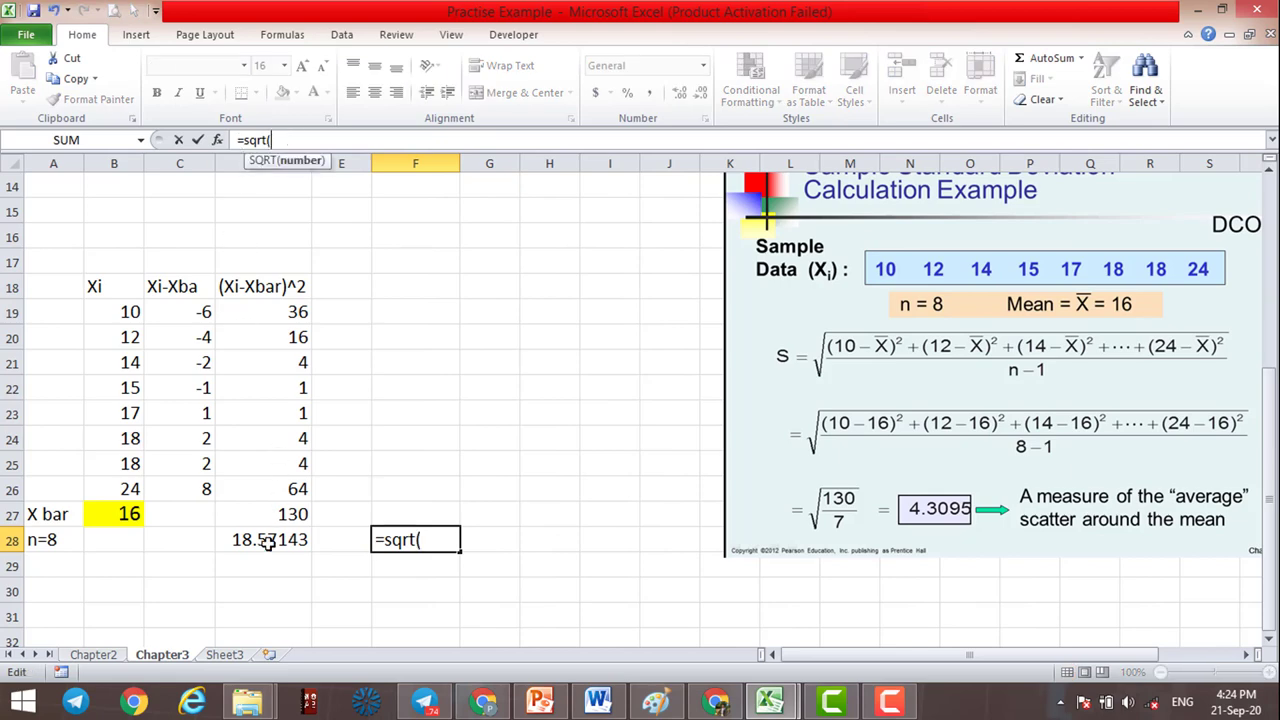
{"action": "left_click", "coordinate": [268, 541]}
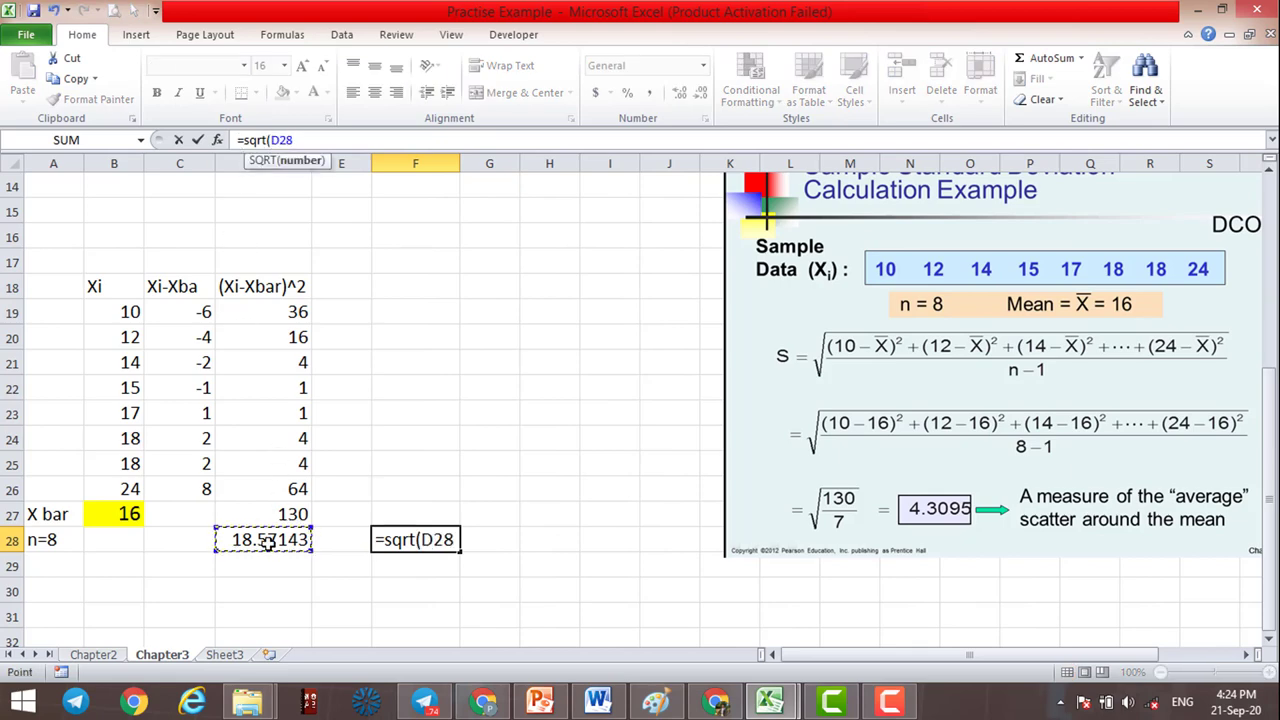
{"action": "type", "text": ")"}
{"action": "key", "text": "Return"}
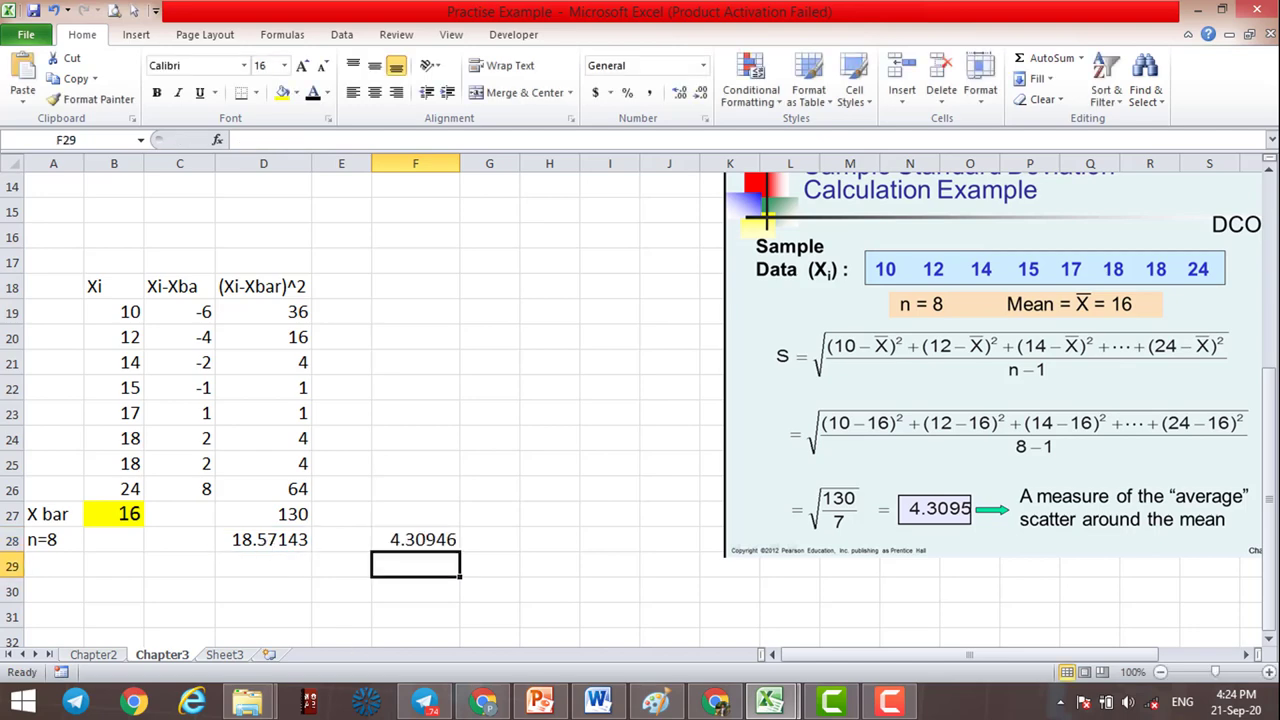
{"action": "left_click", "coordinate": [424, 539]}
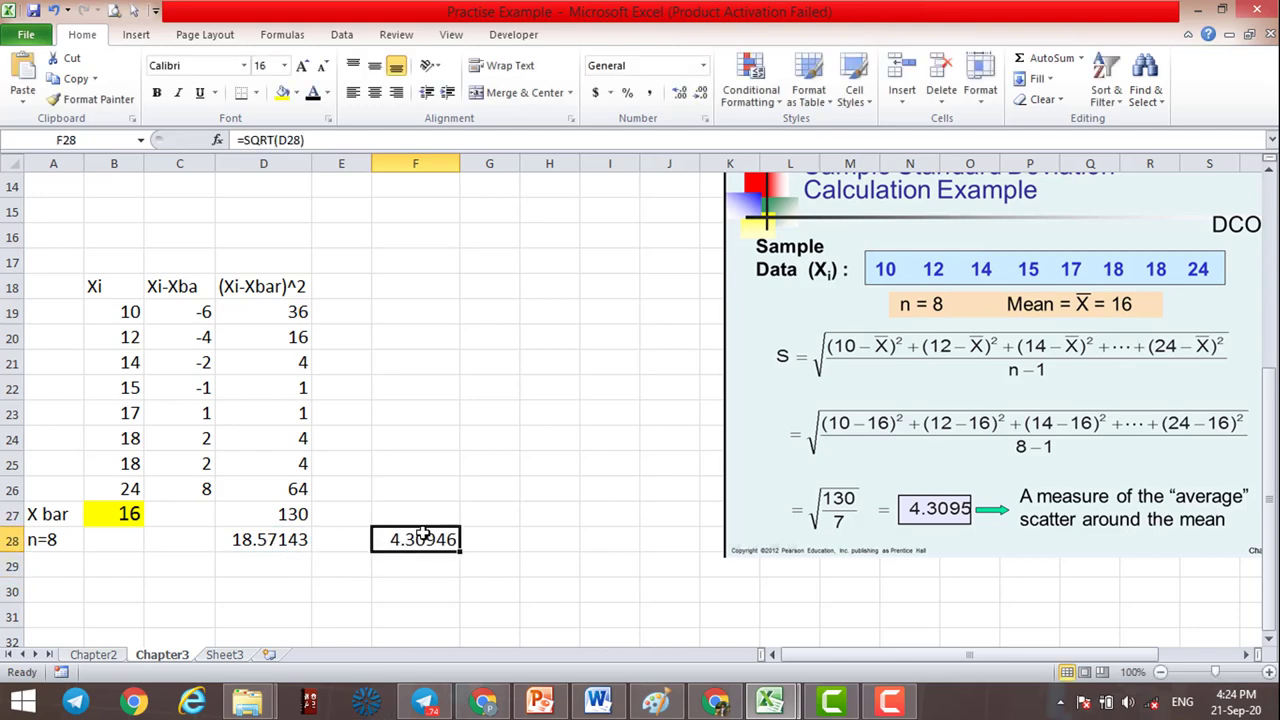